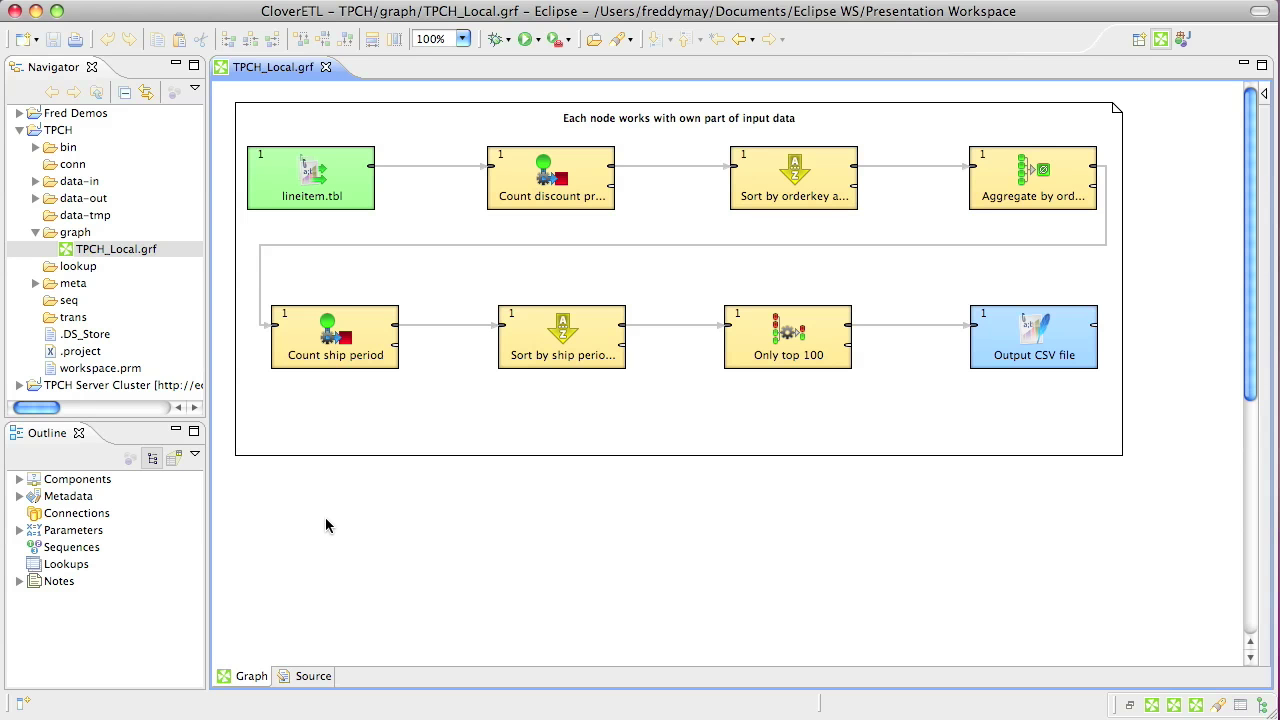
- Examine the TPCH_Local graph's components one by one, from the lineitem.tbl reader through to the Output CSV file writer
click(317, 178)
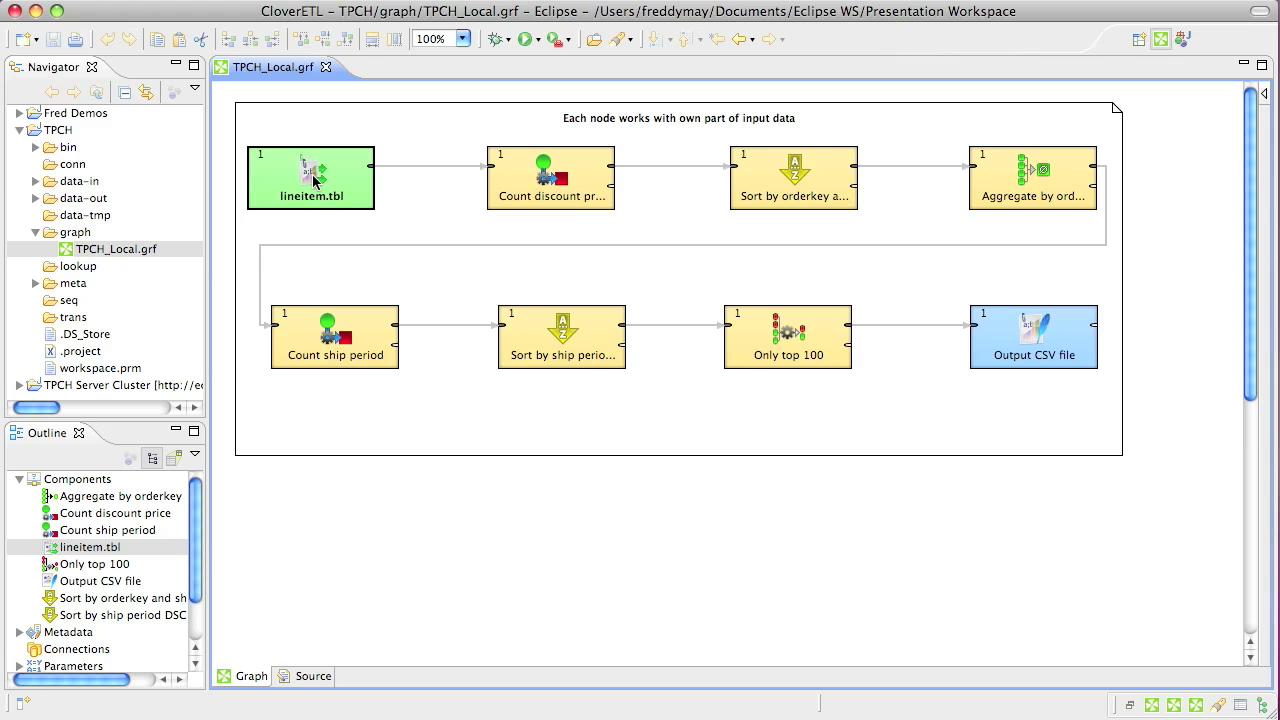
click(570, 188)
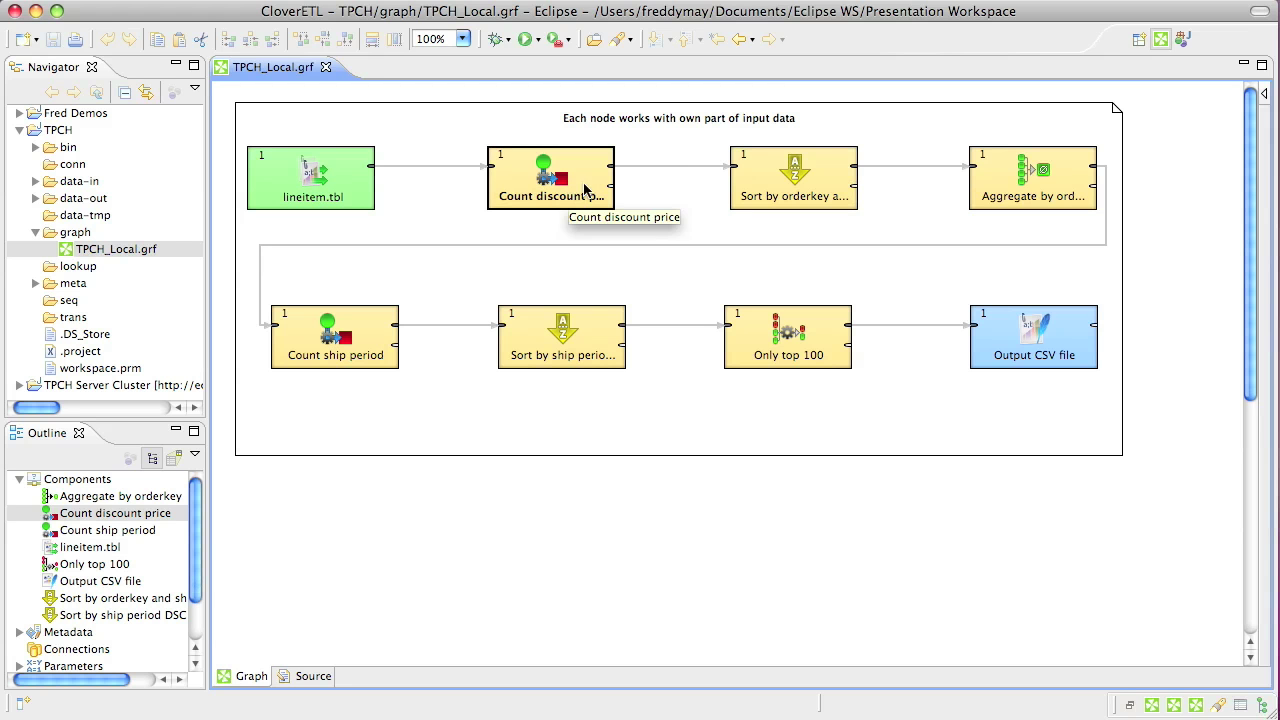
click(776, 196)
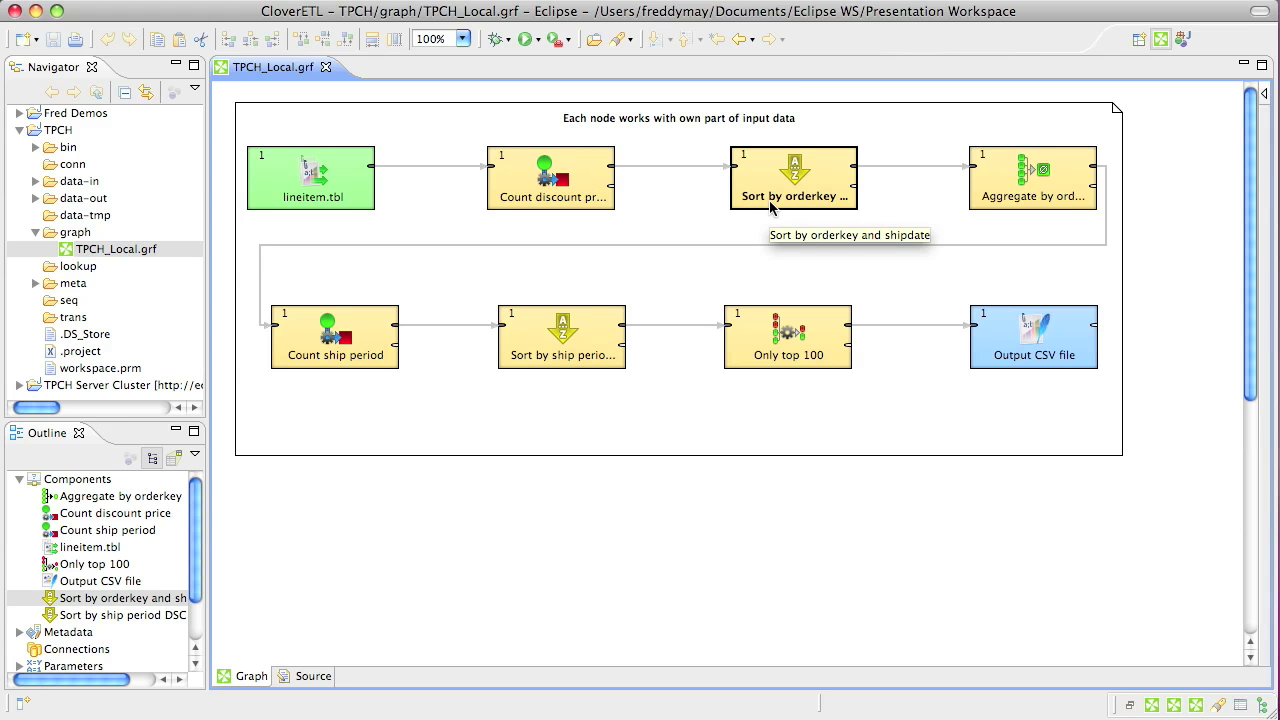
click(1049, 198)
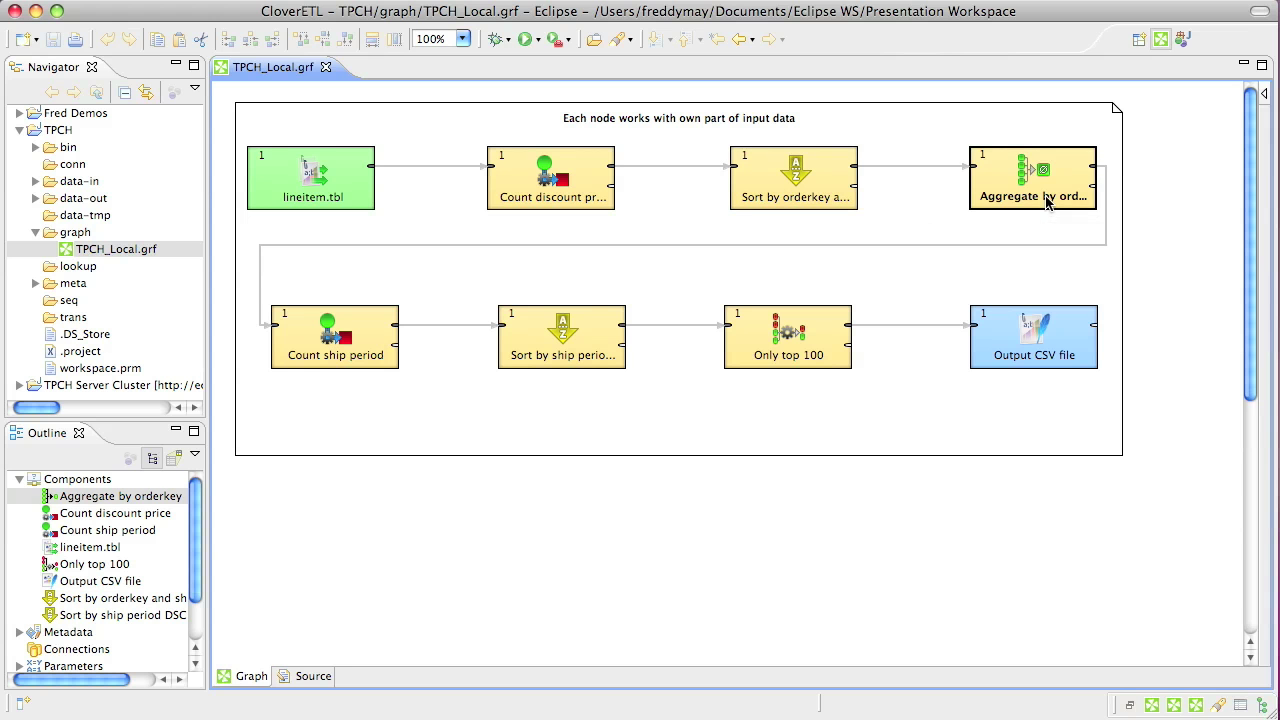
click(328, 326)
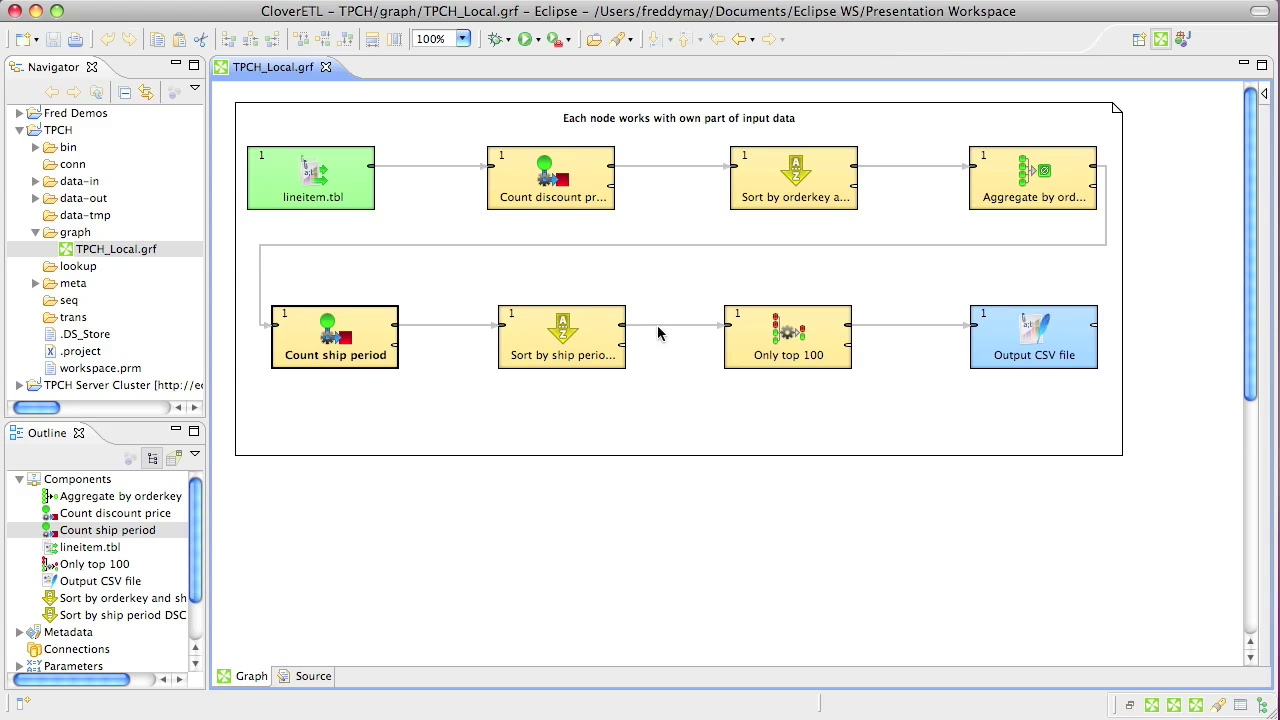
click(597, 338)
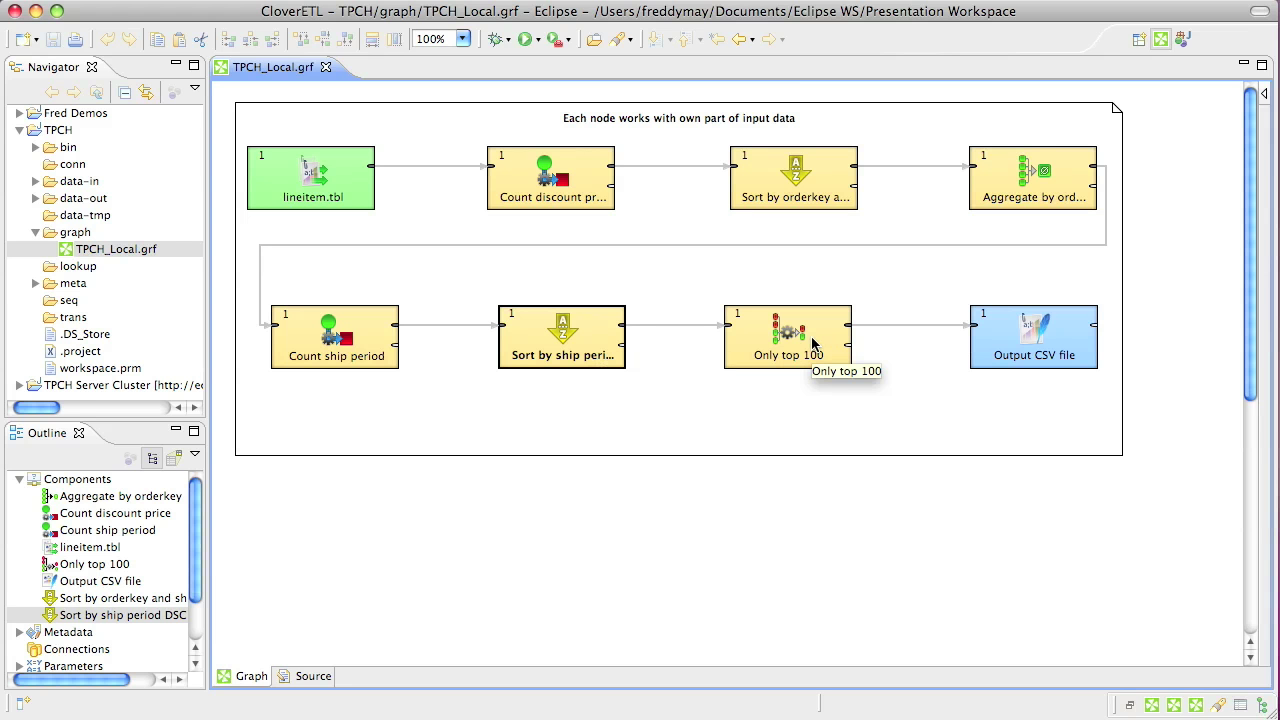
click(1000, 342)
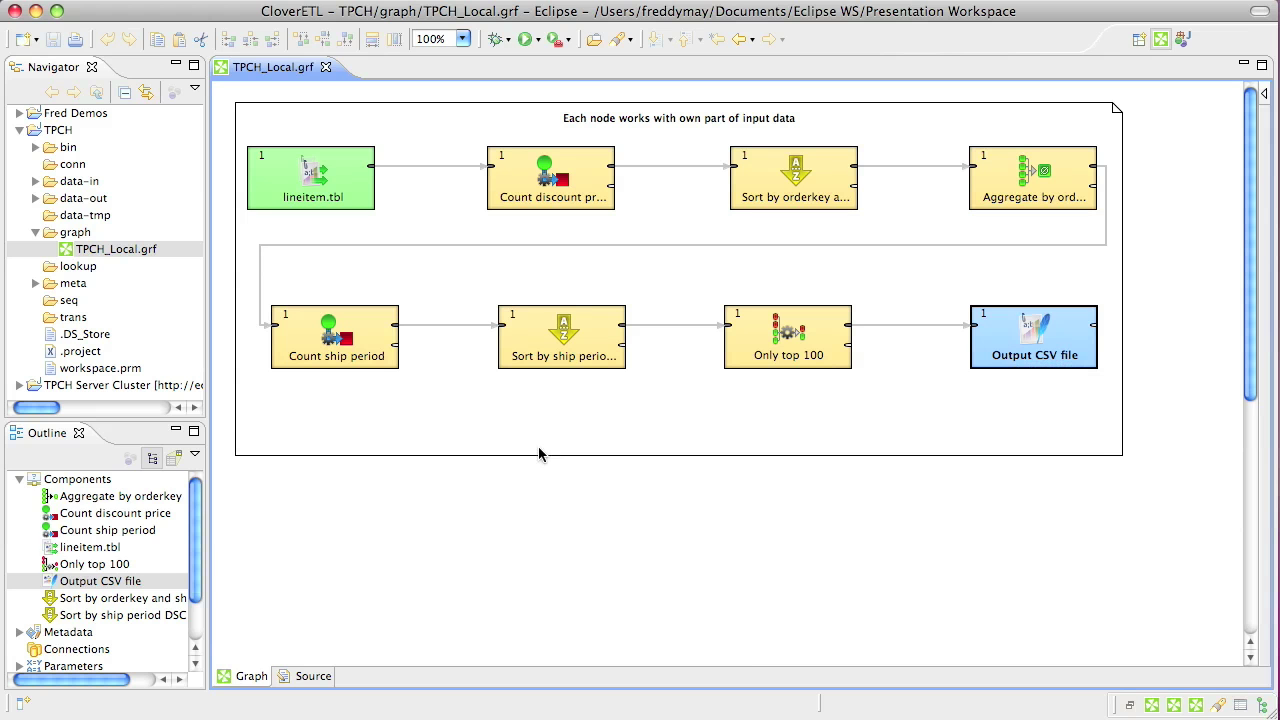
- Run the TPCH_Local.grf graph and check the record counts between its components
right_click(473, 432)
mouse_move(622, 656)
click(801, 656)
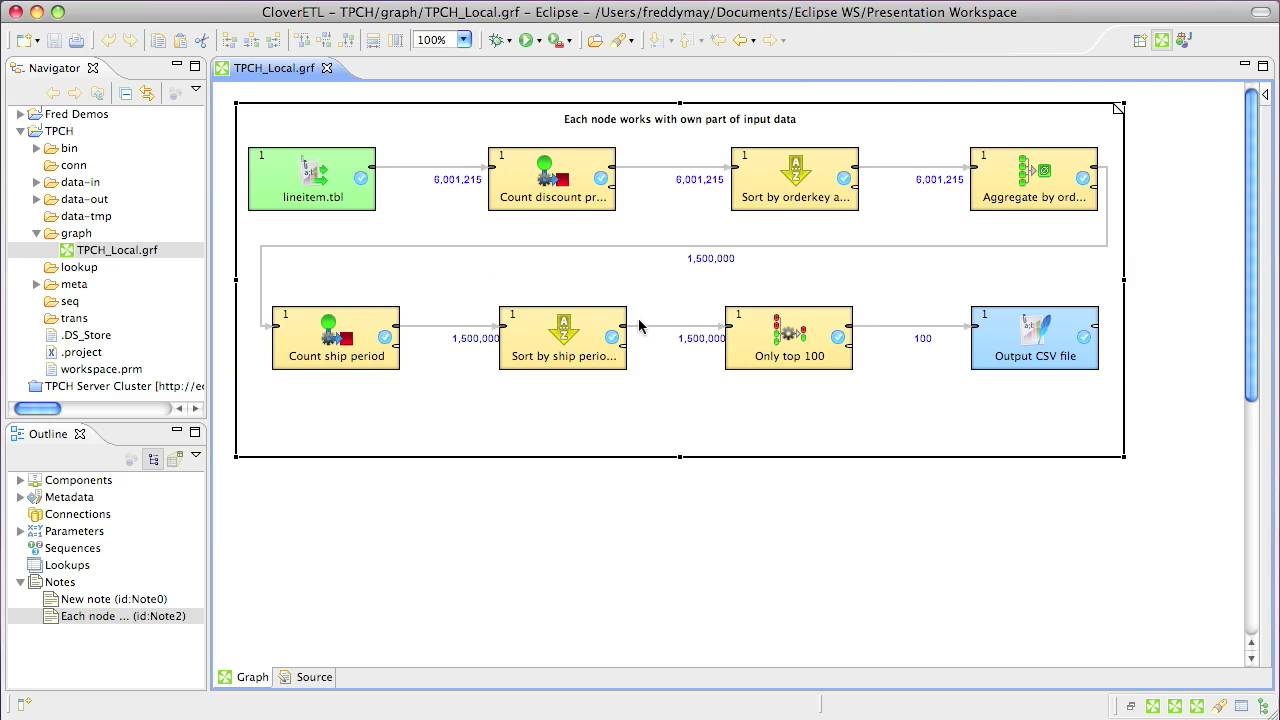
mouse_move(930, 345)
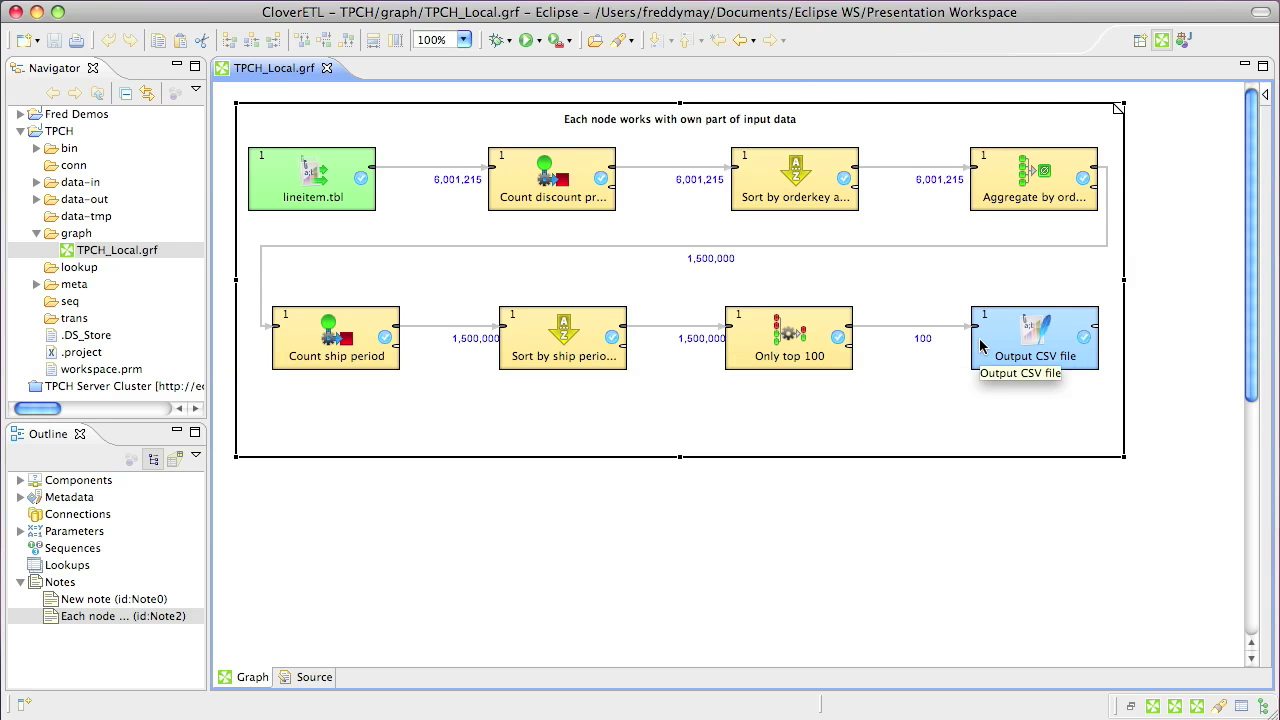
- Switch to the web browser, log in to CloverETL Server with the prefilled credentials and show the cluster's node overview
click(1176, 708)
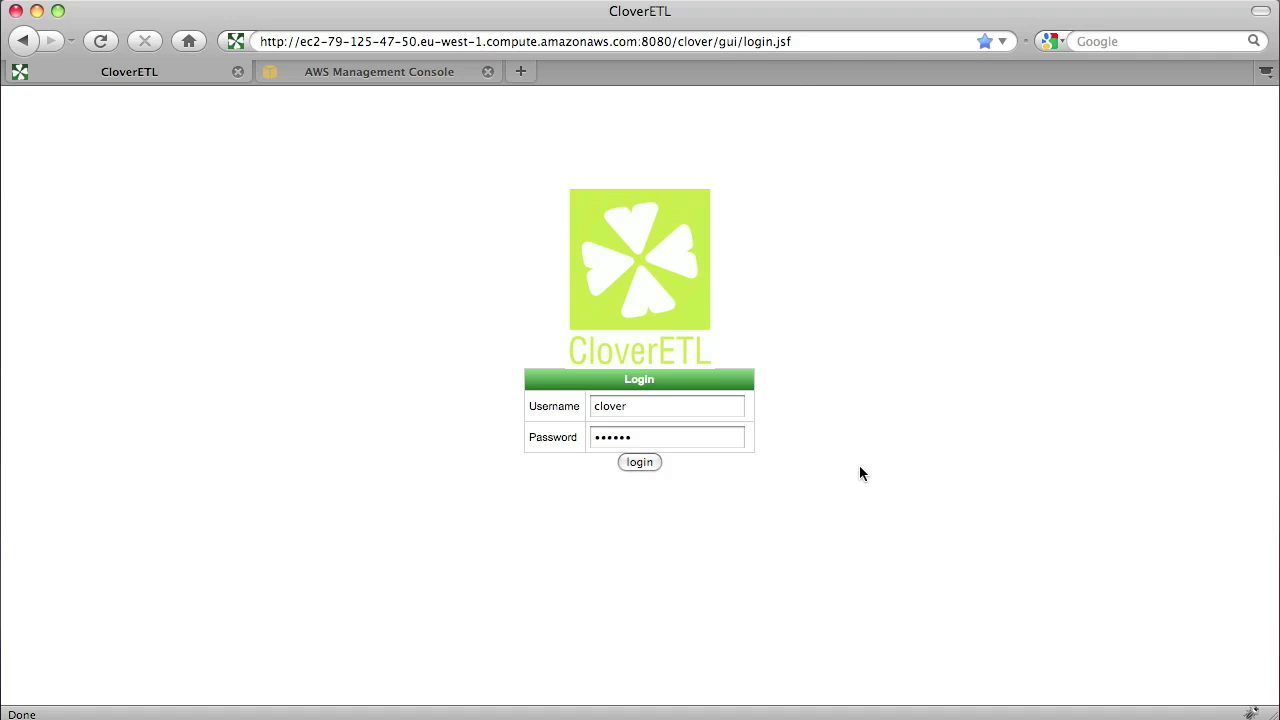
click(650, 462)
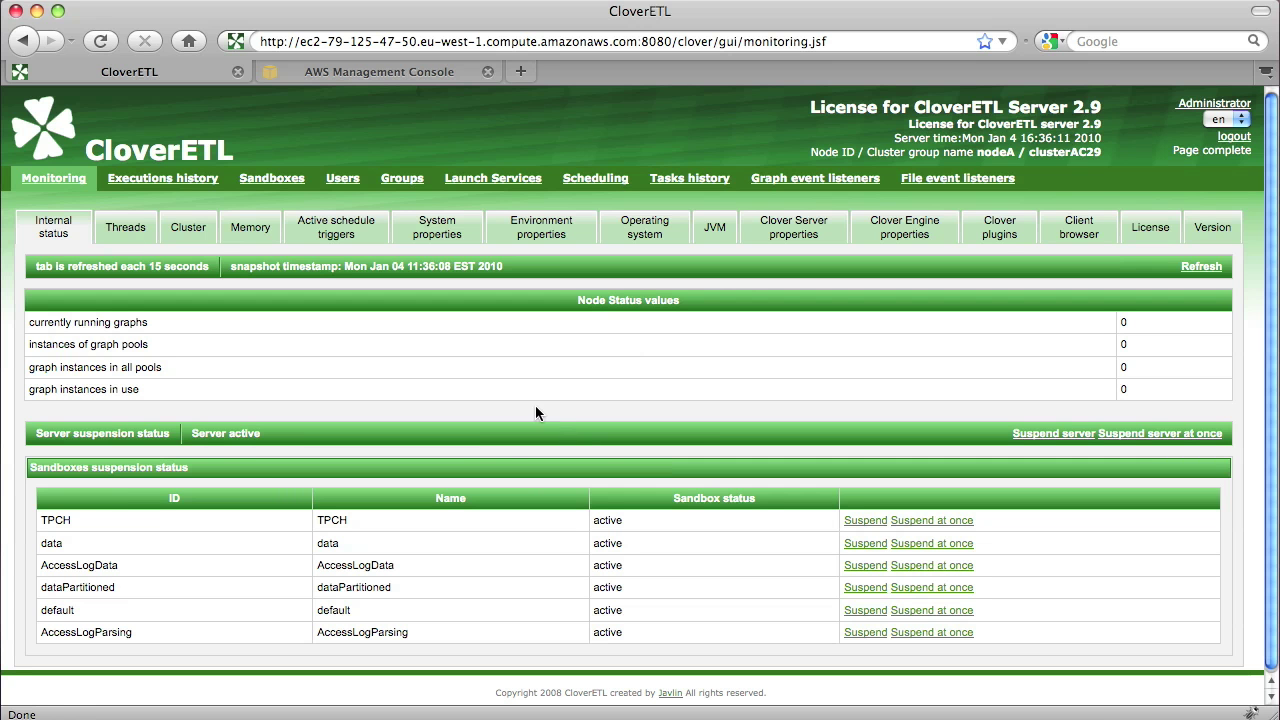
click(187, 227)
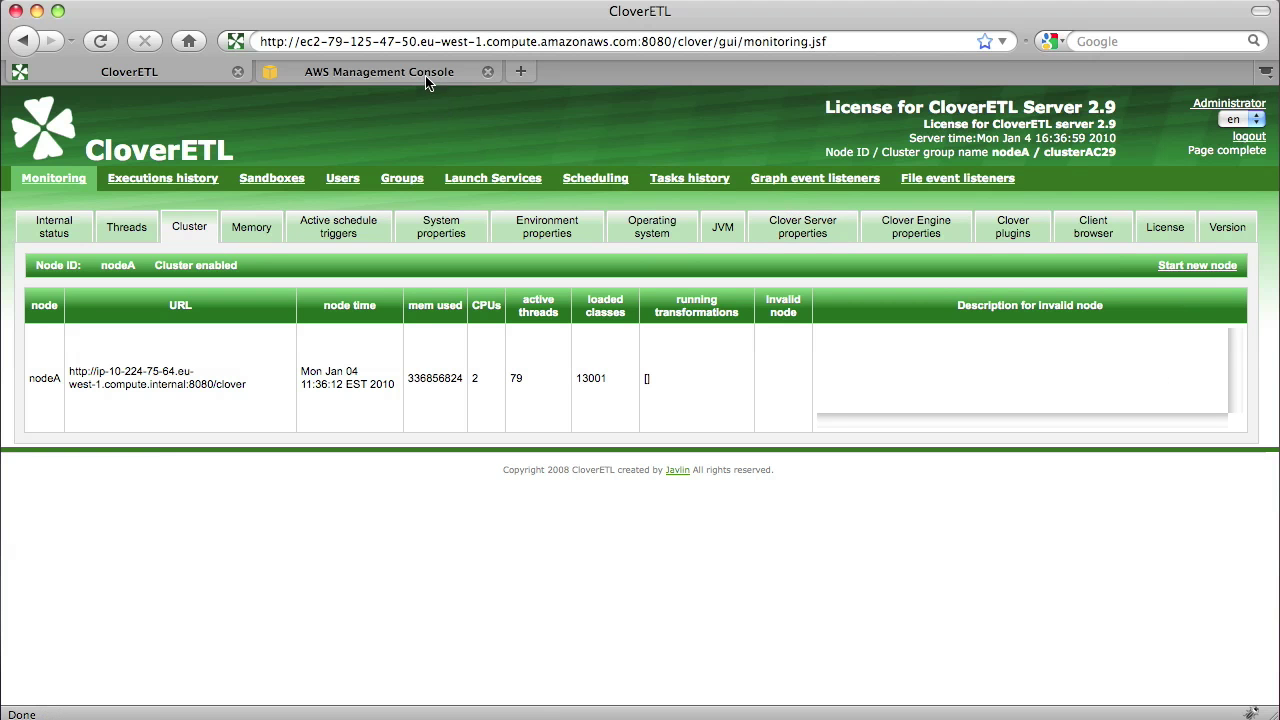
- Switch to the AWS Management Console and view the list of EC2 instances in the EU West region
click(363, 76)
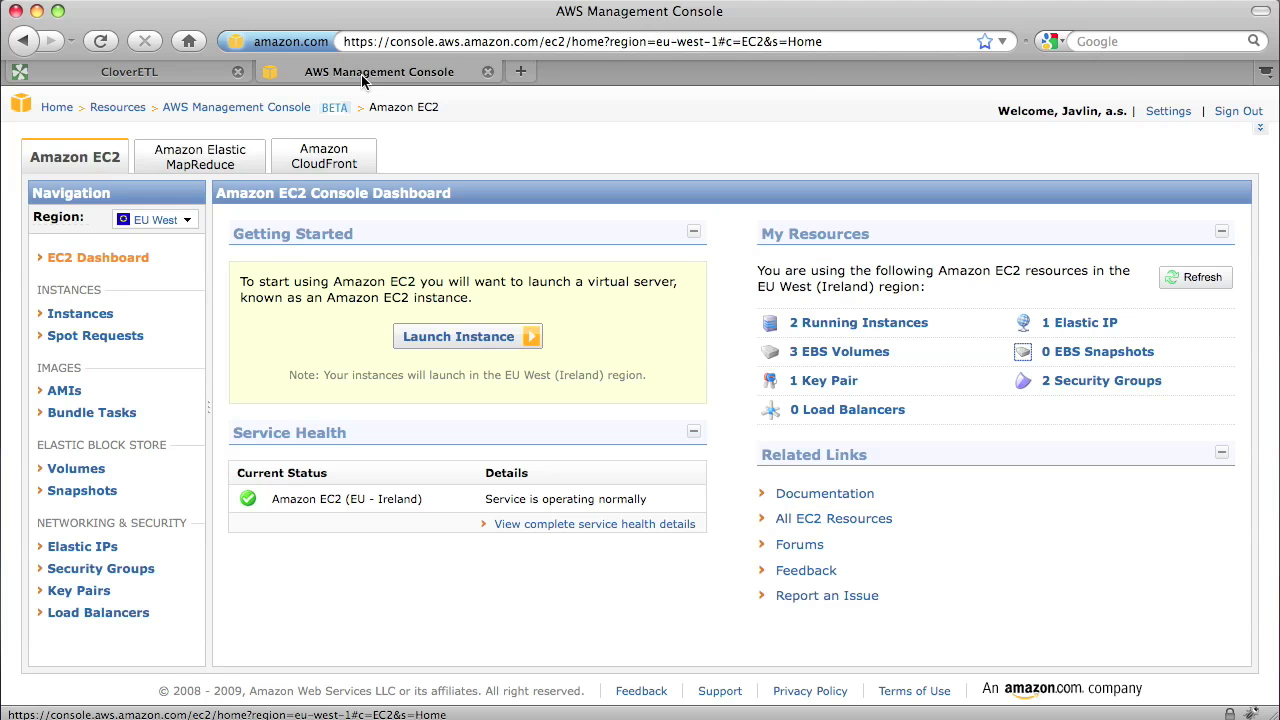
click(867, 332)
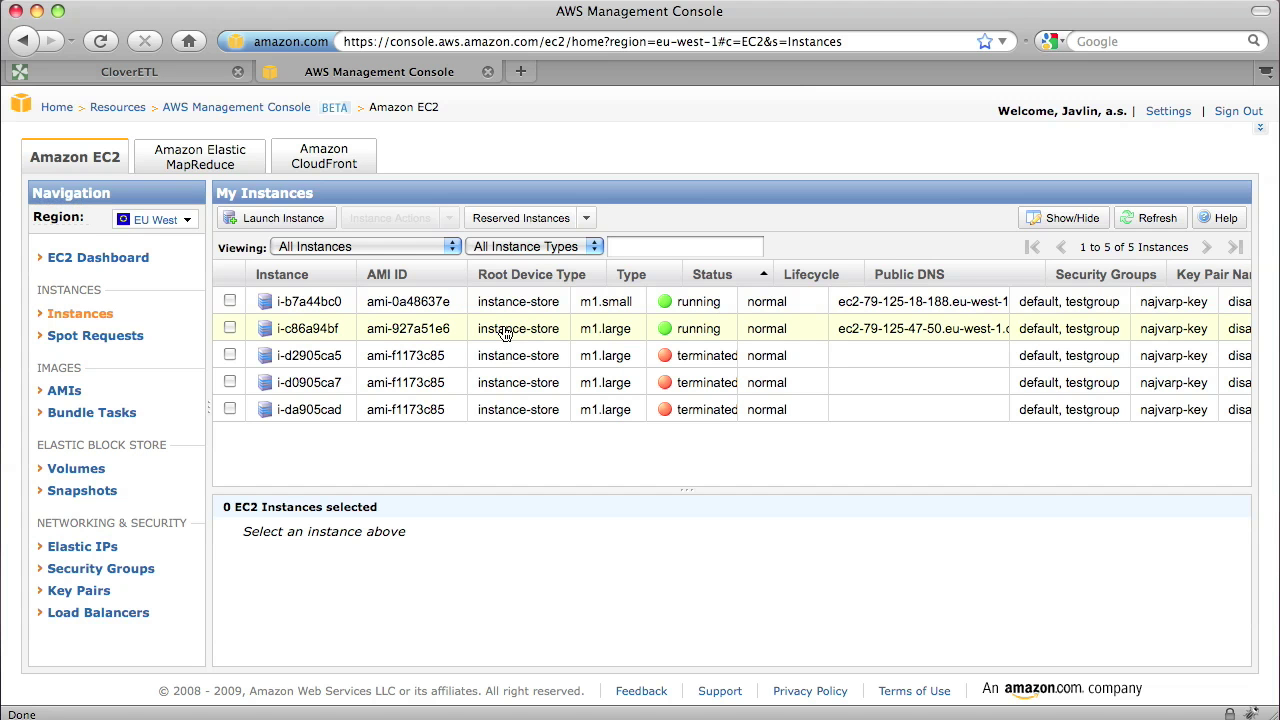
- Return to CloverETL Server and start three new cluster nodes, reopening the cluster overview between launches
click(157, 74)
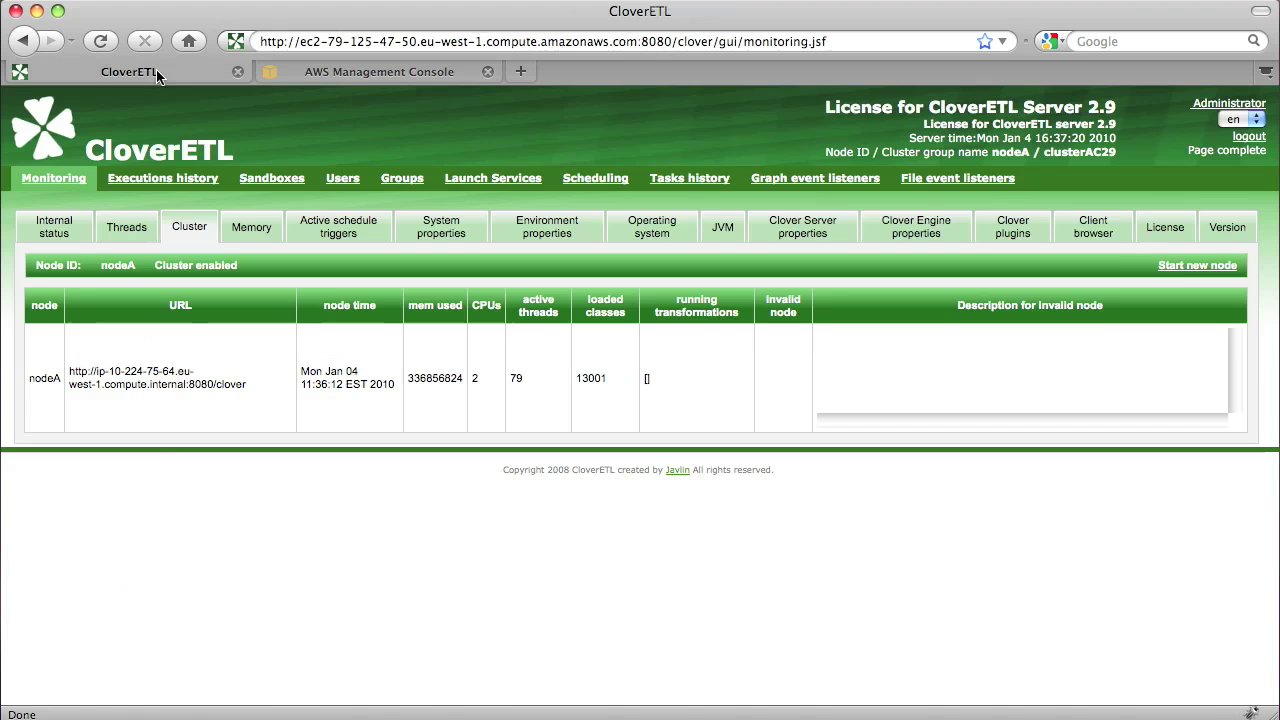
click(1177, 266)
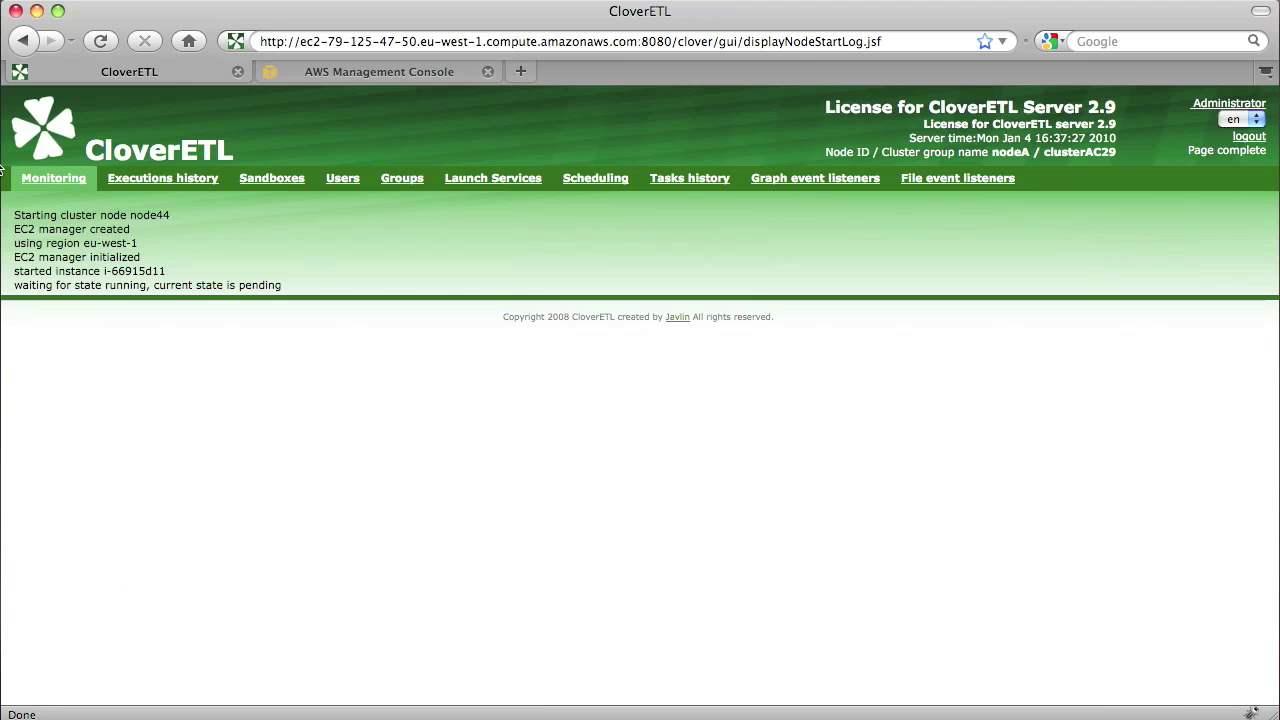
click(24, 42)
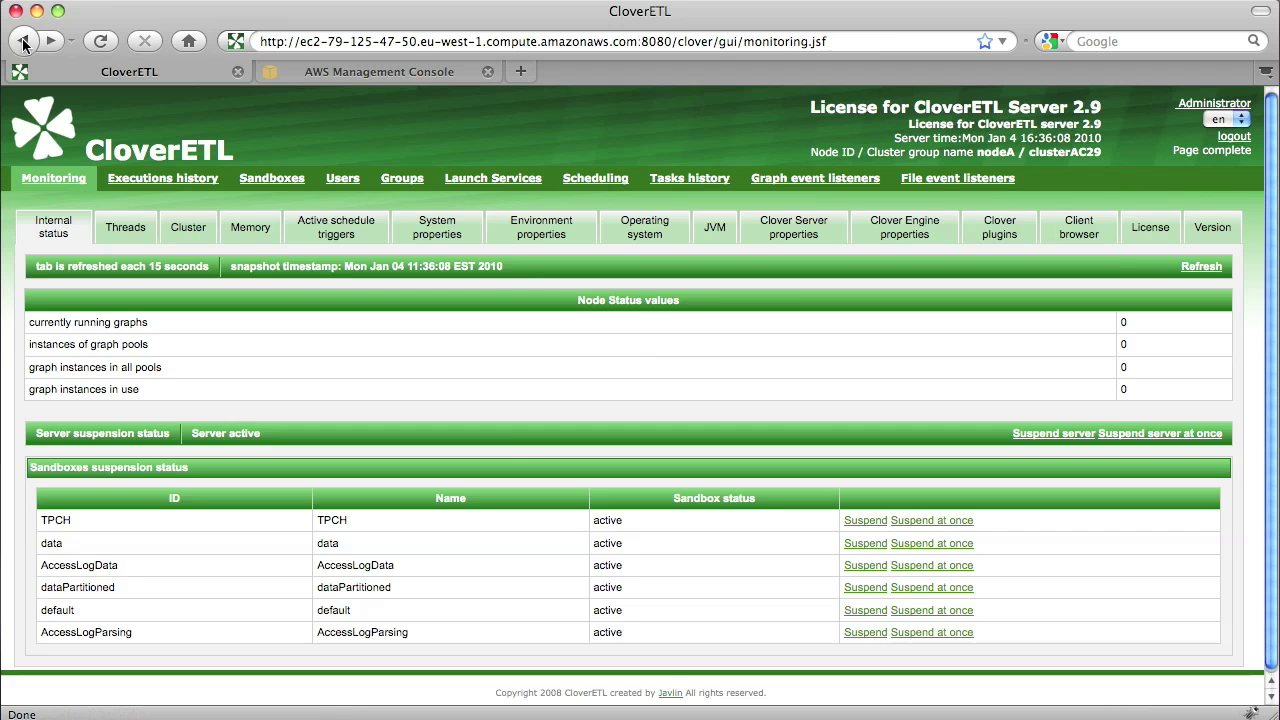
click(190, 229)
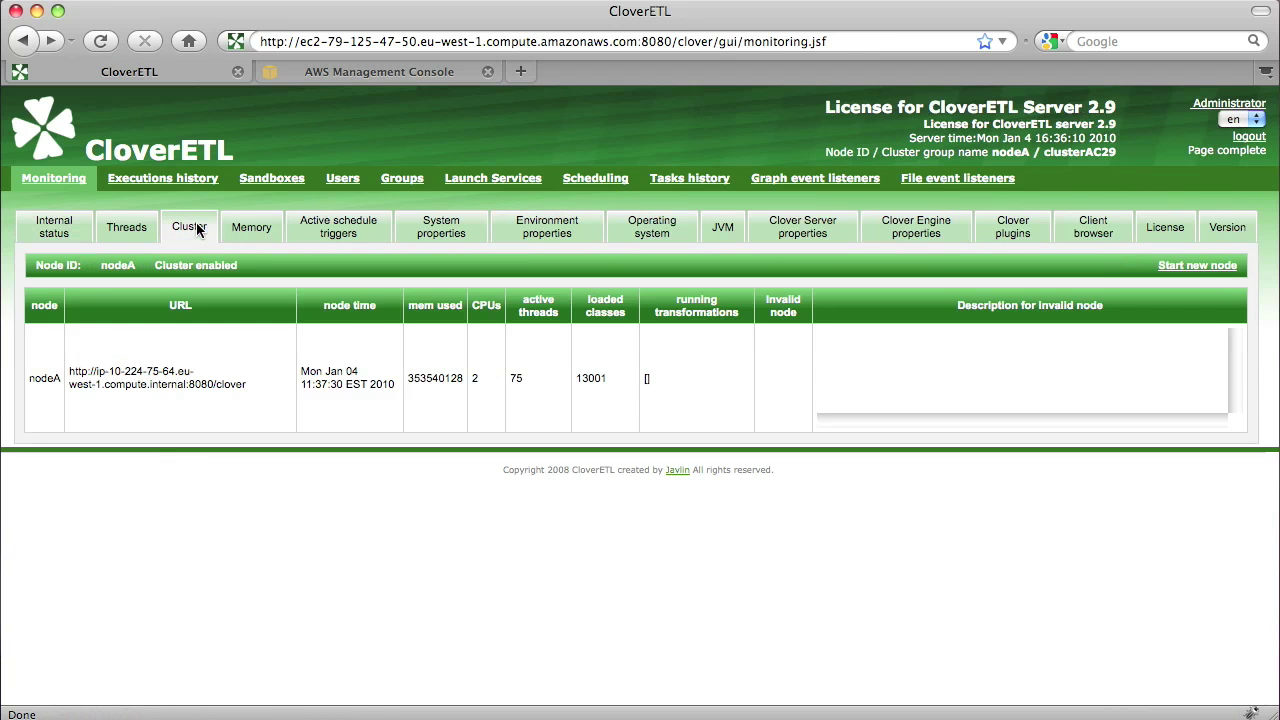
click(1218, 272)
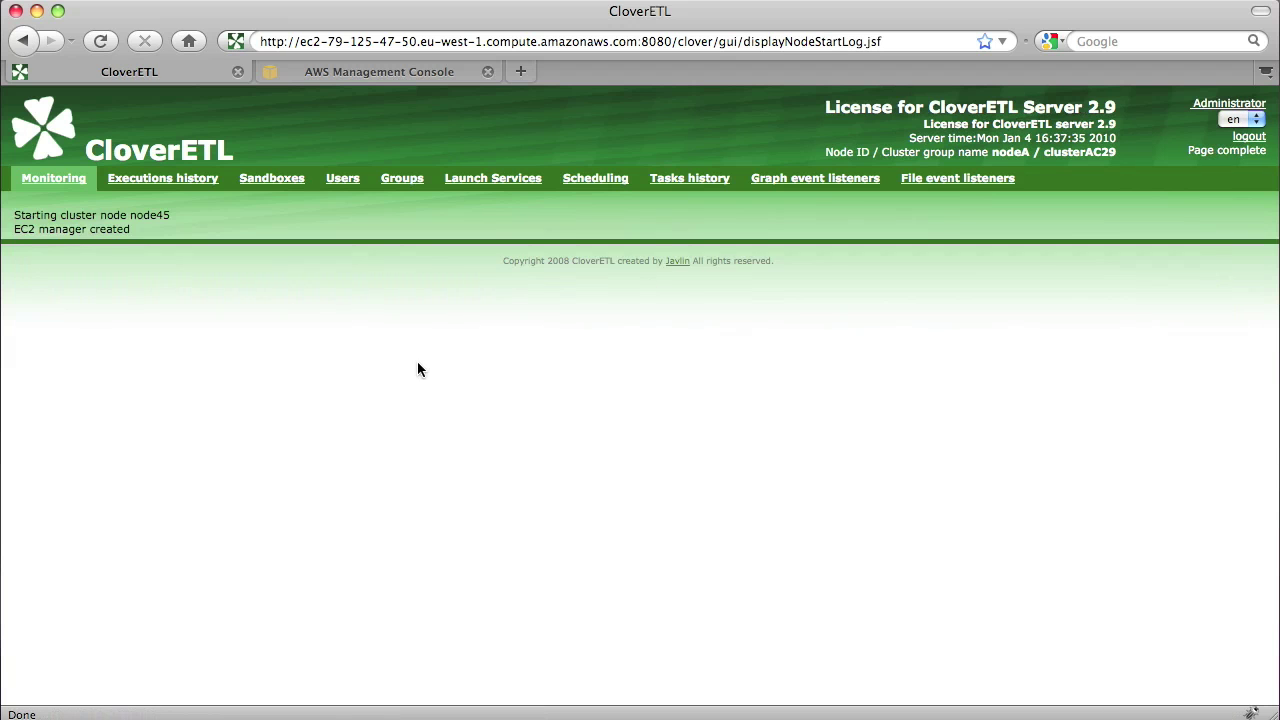
click(24, 42)
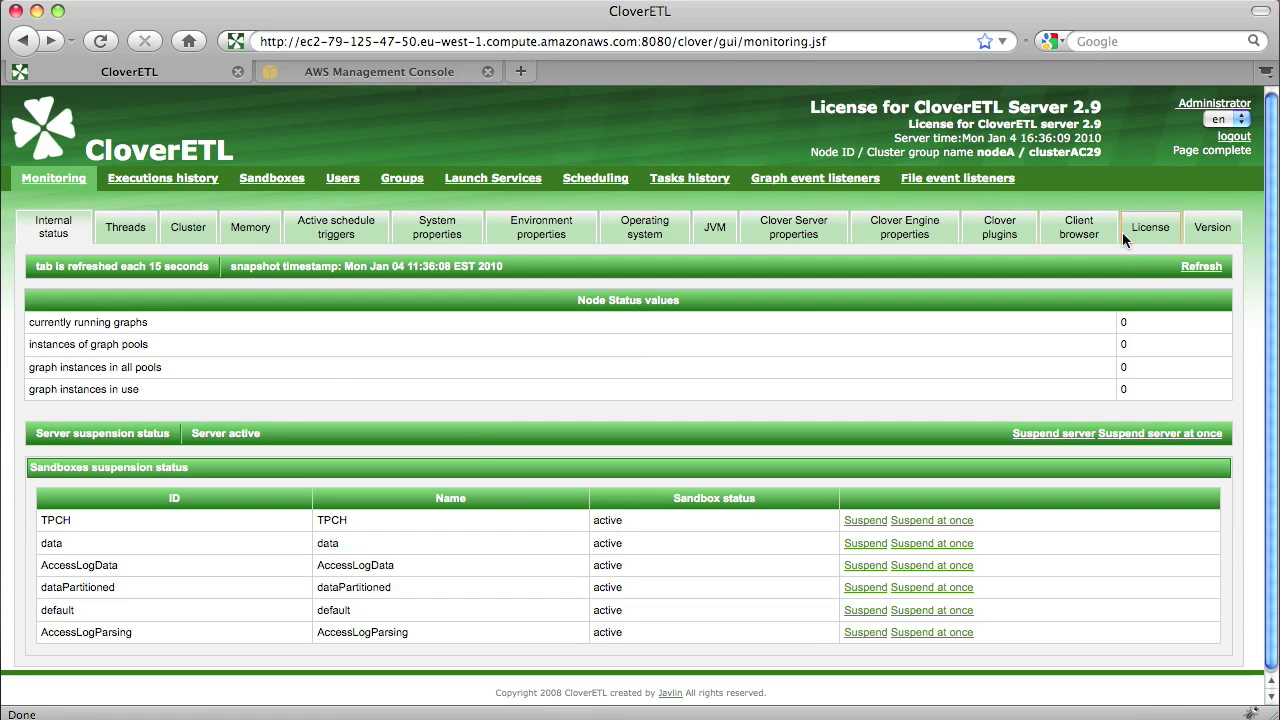
click(190, 230)
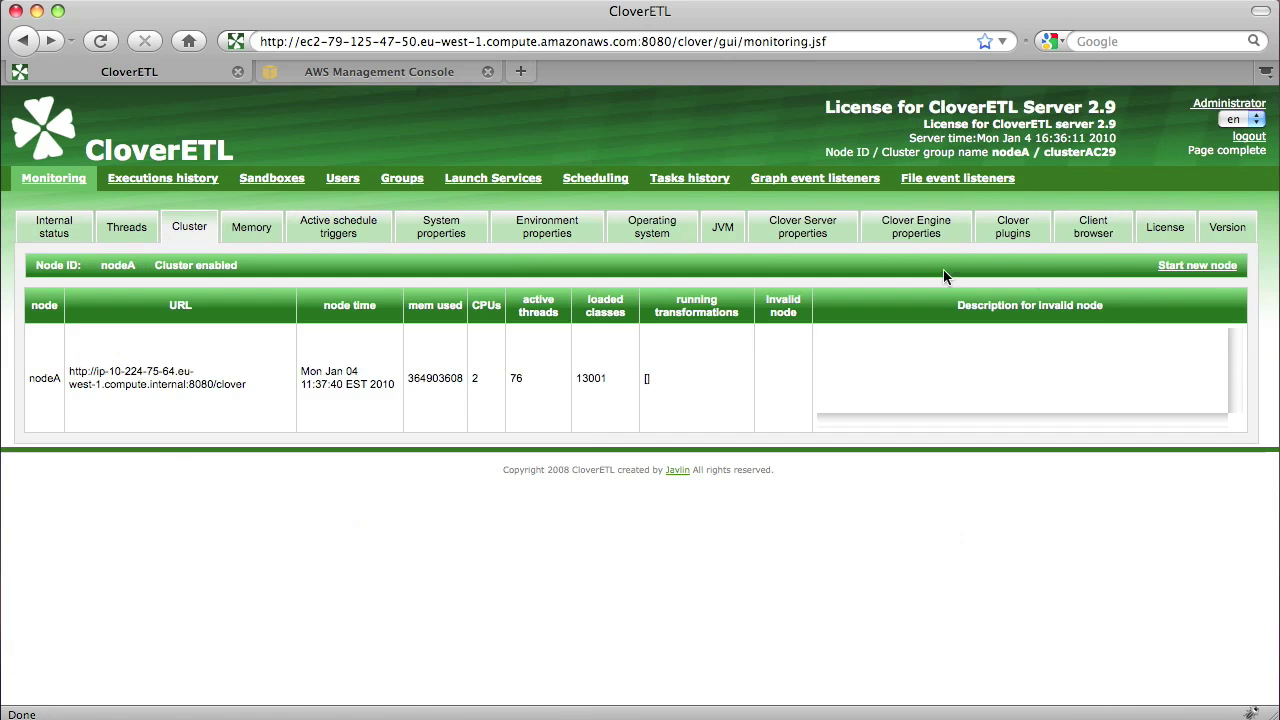
click(1192, 265)
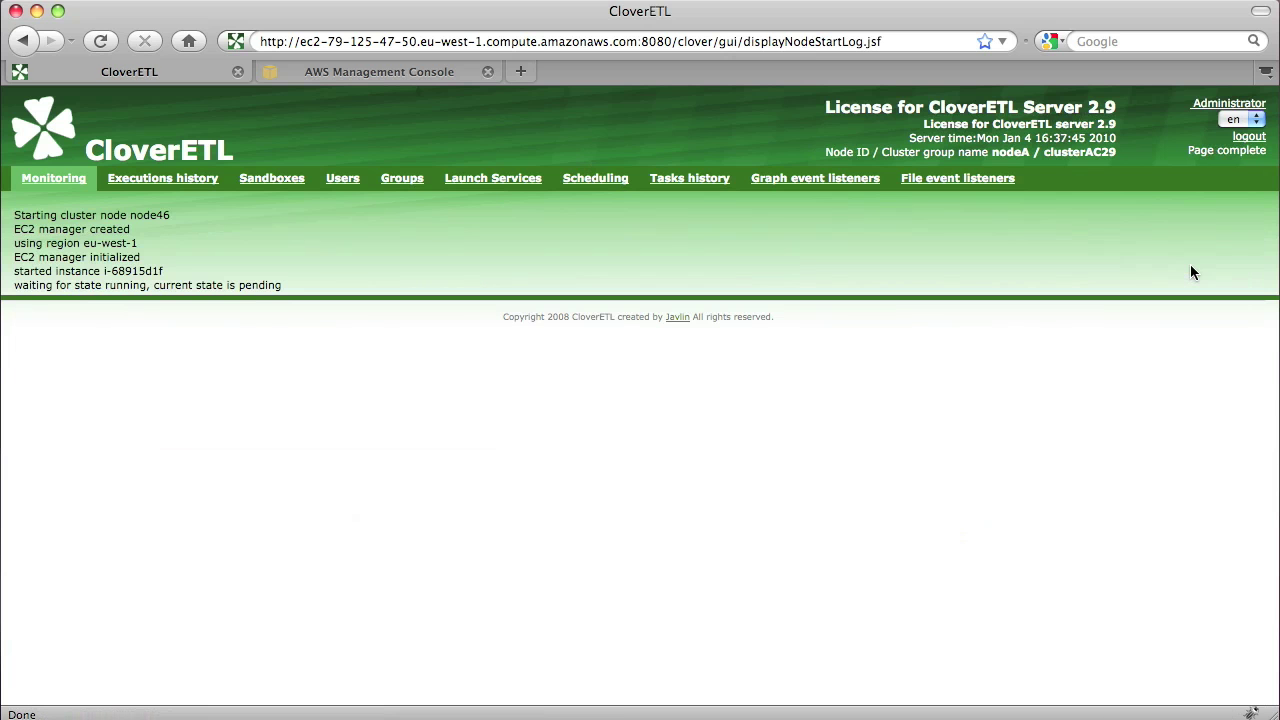
- Refresh the EC2 instance list in the AWS Management Console and review the nodes in CloverETL Server's cluster overview
click(370, 76)
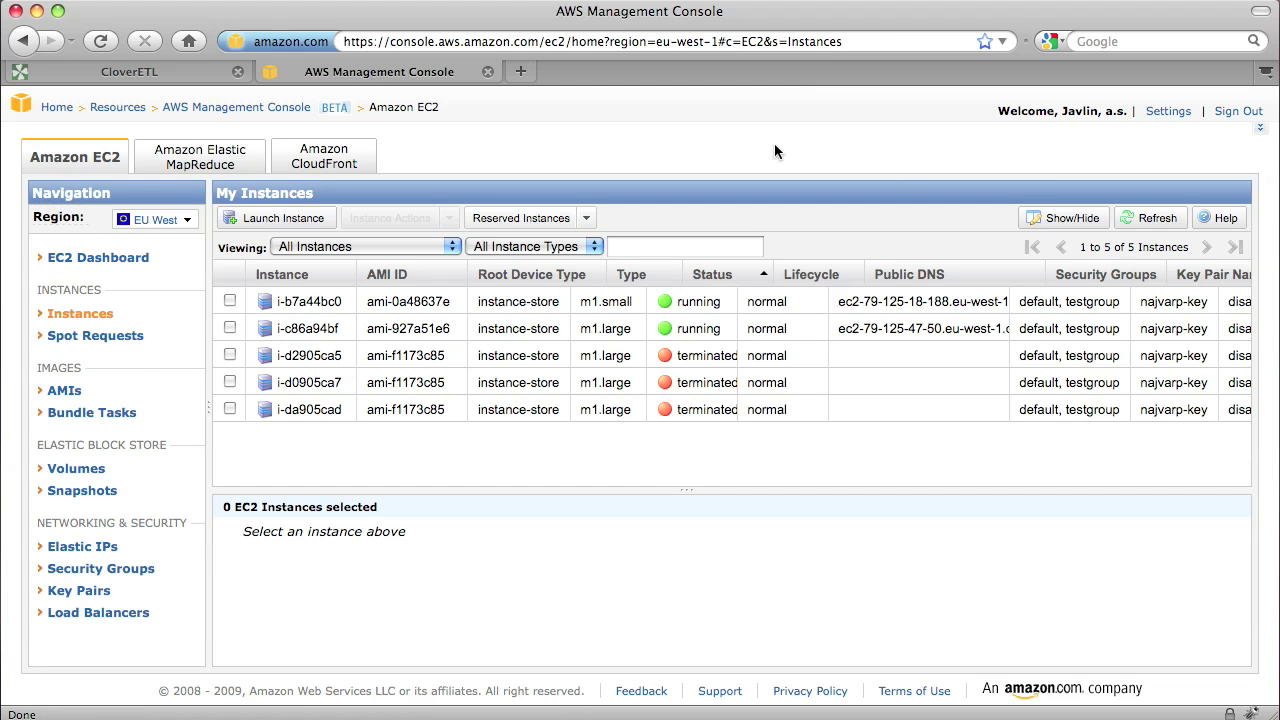
click(1149, 220)
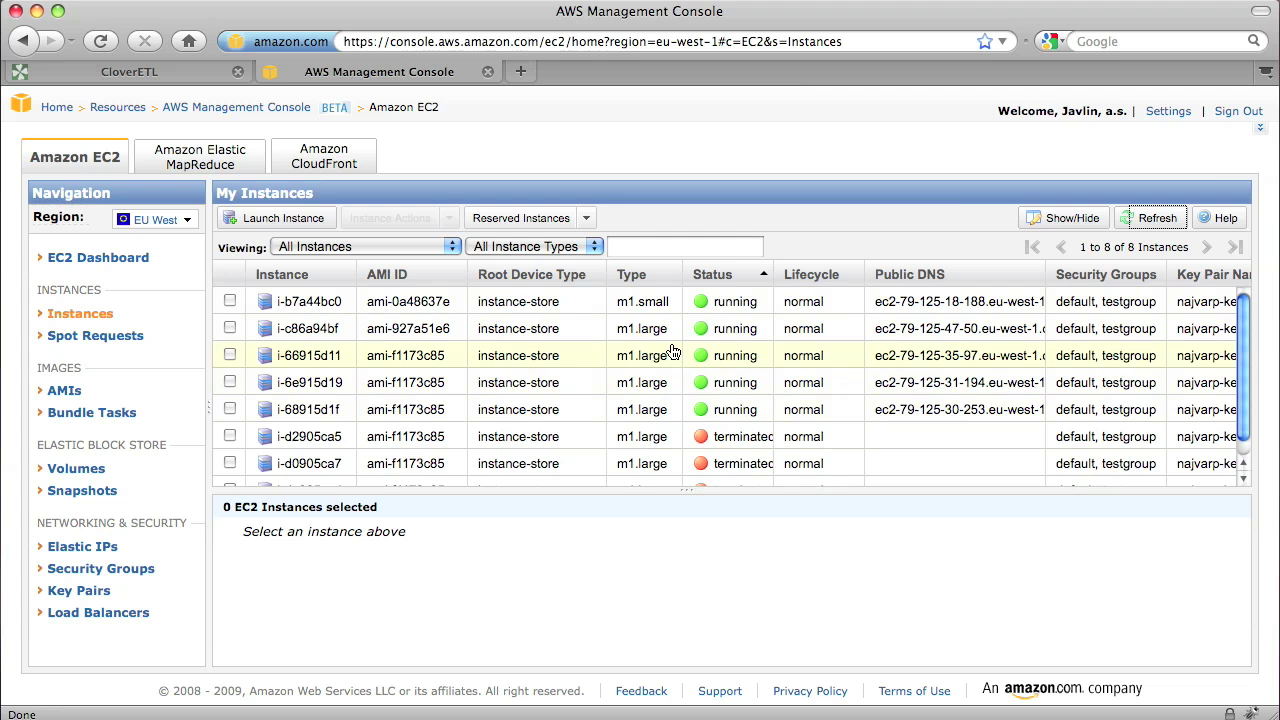
click(164, 74)
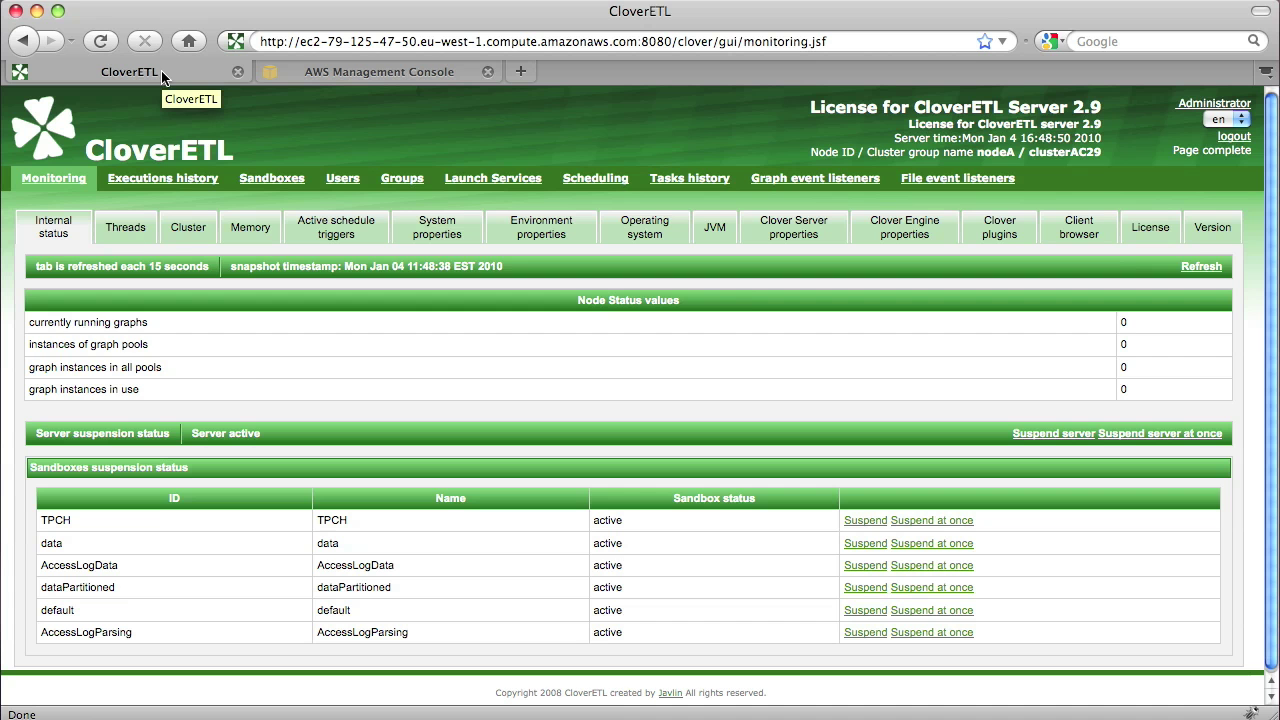
click(188, 228)
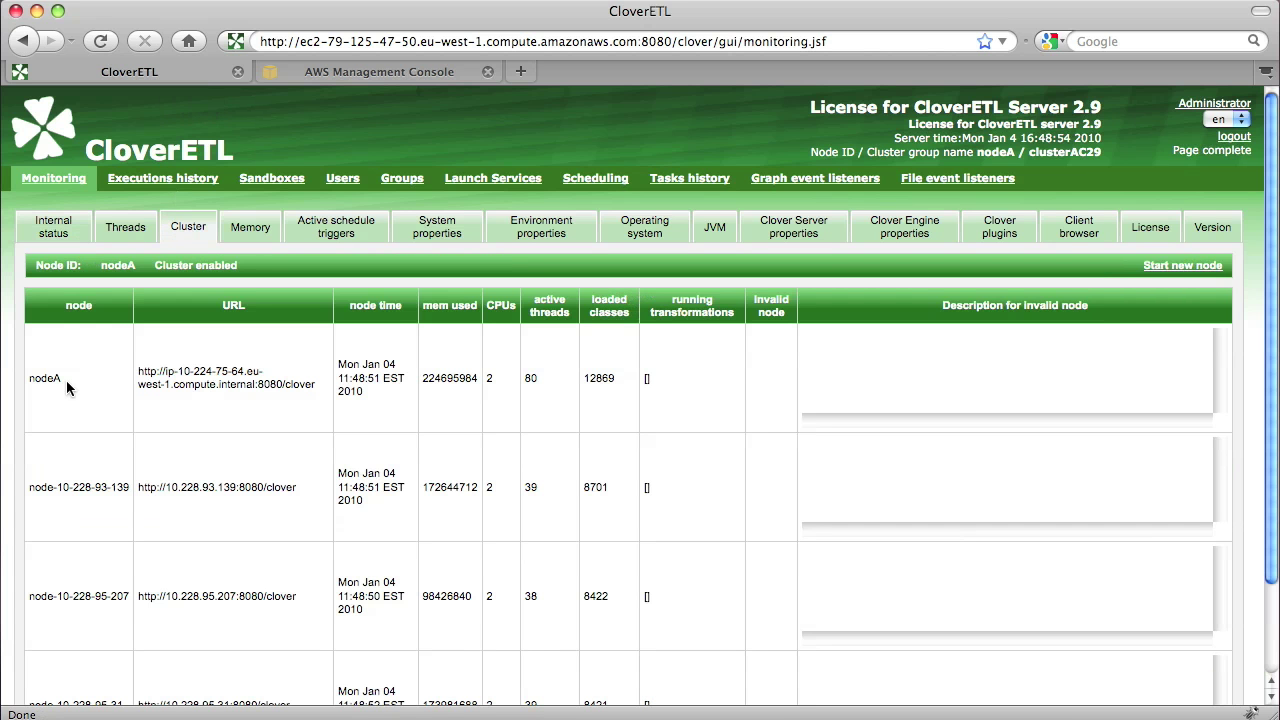
scroll(80, 530, down, 1)
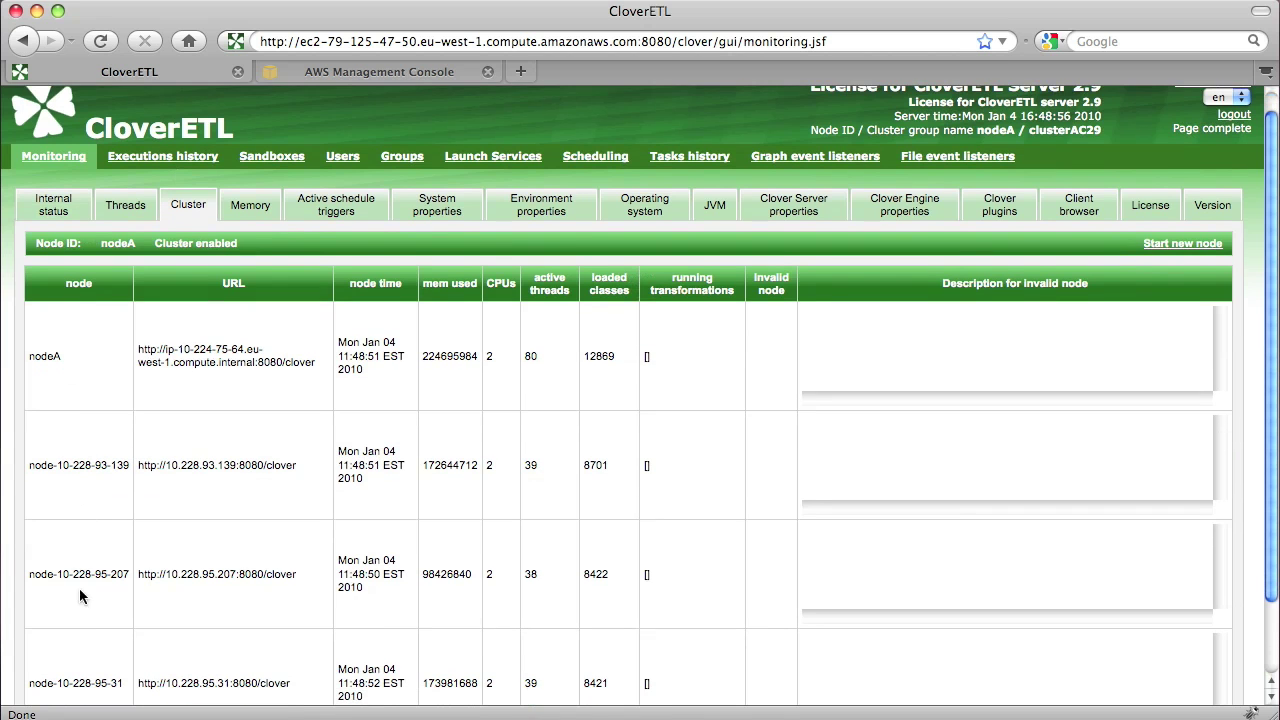
scroll(72, 480, up, 1)
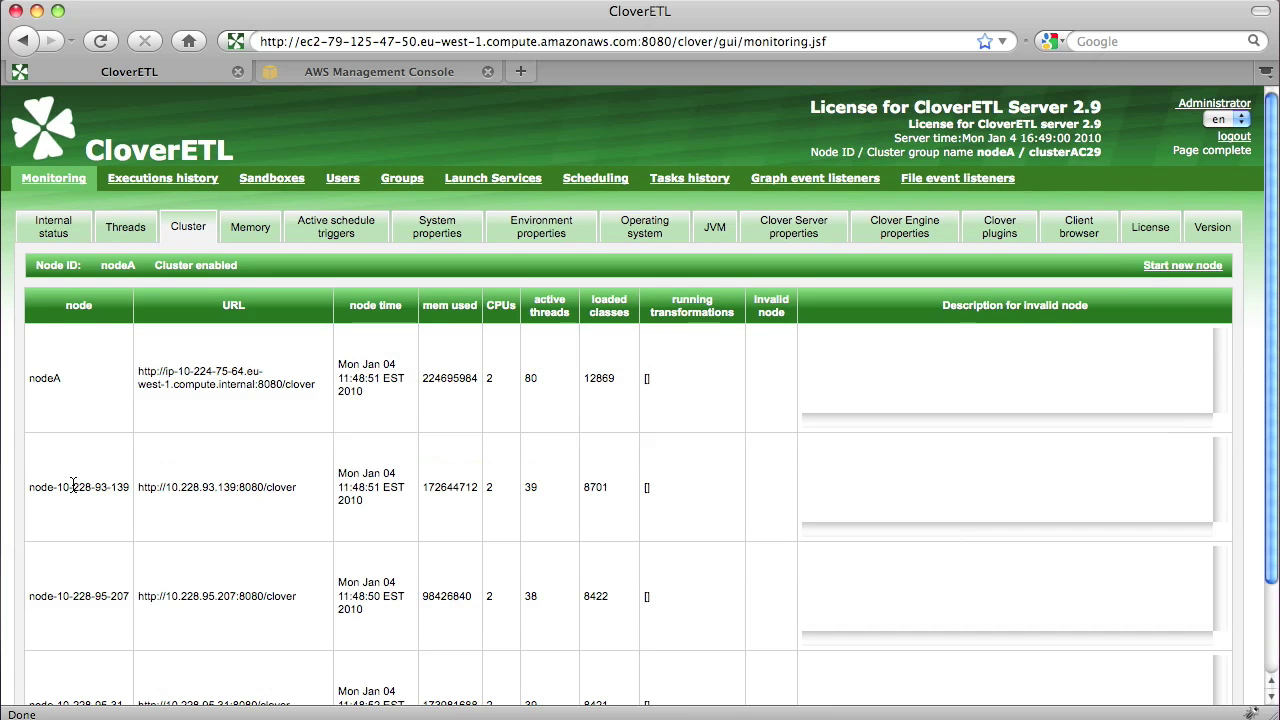
- Switch to Eclipse, close the TPCH_Local.grf graph and collapse the TPCH project
key(super+Tab)
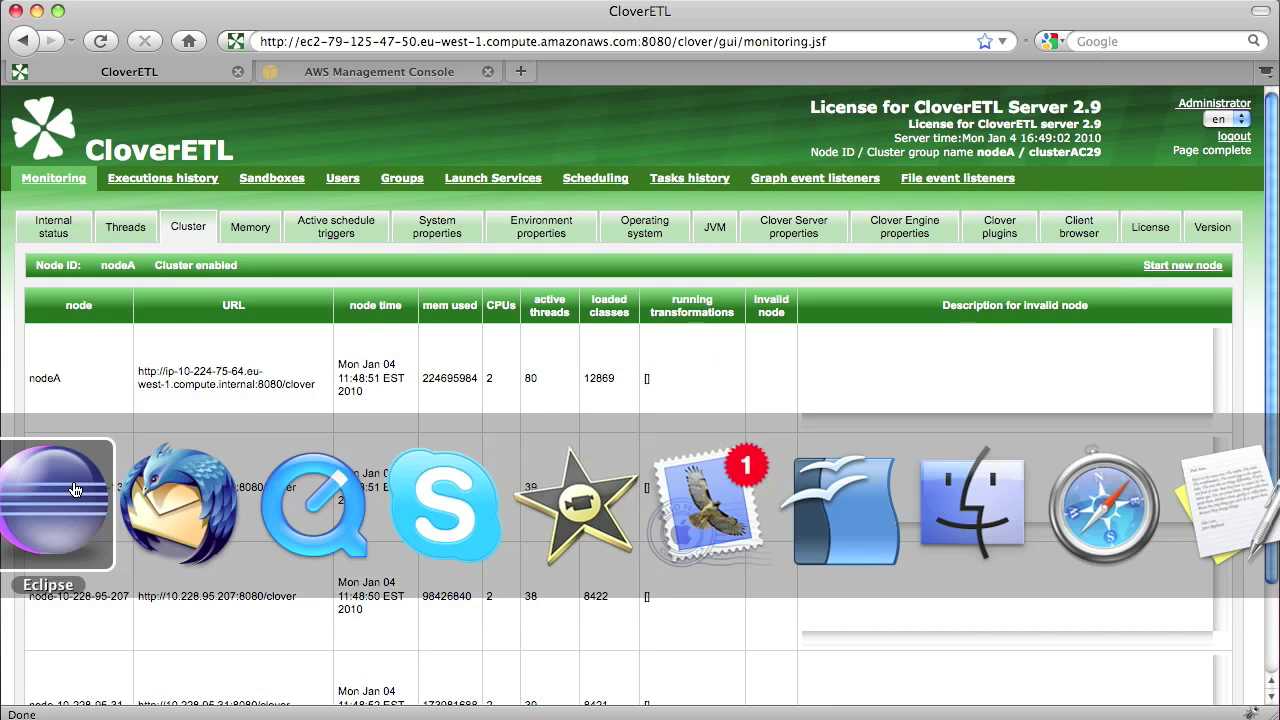
click(75, 490)
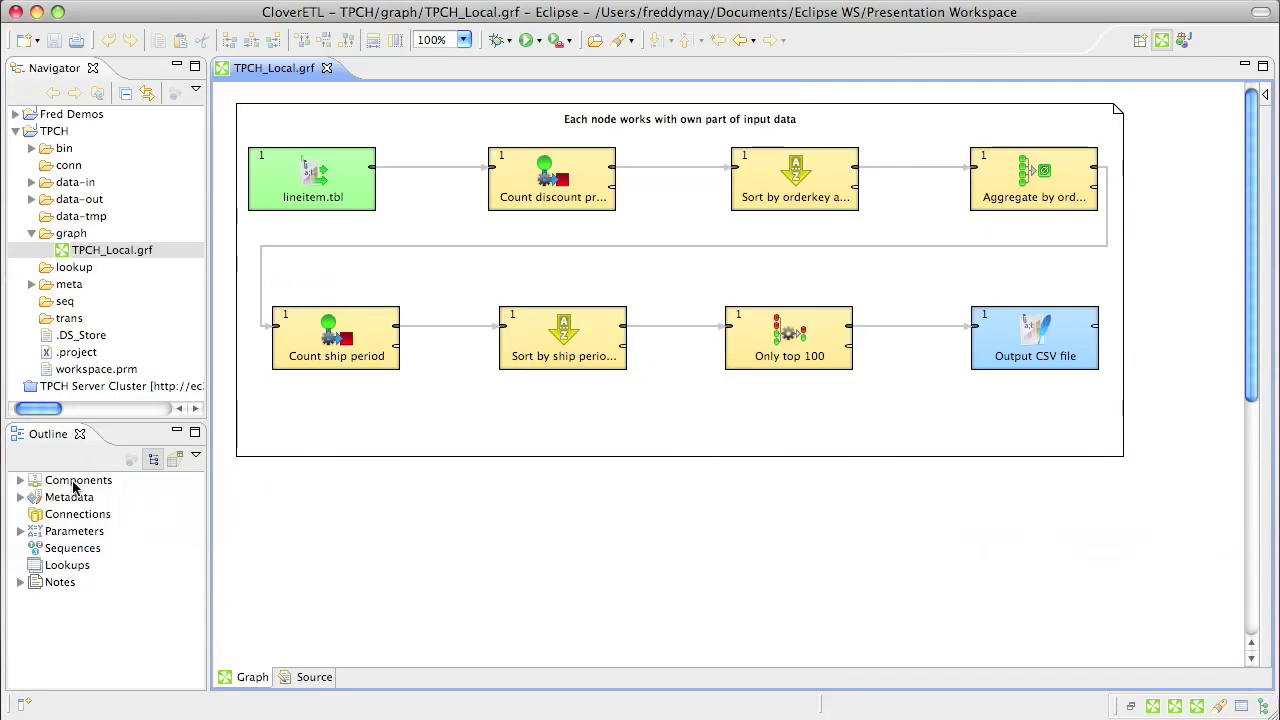
click(327, 68)
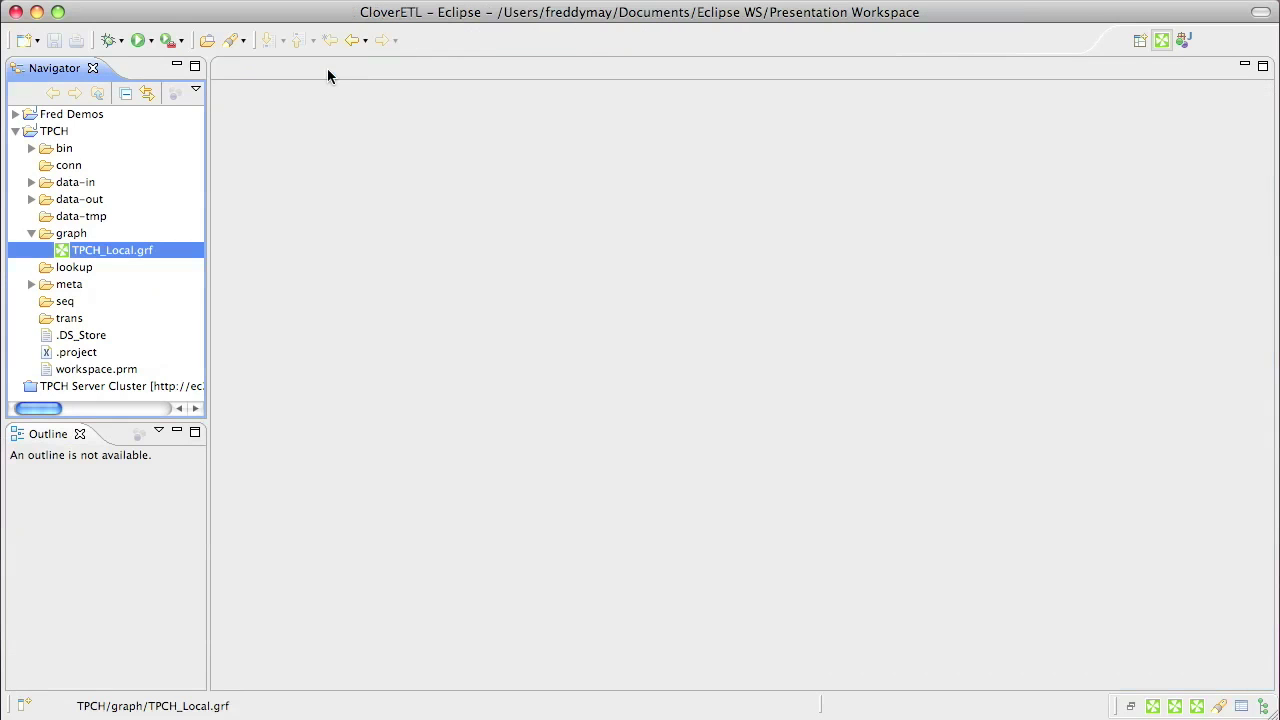
click(16, 131)
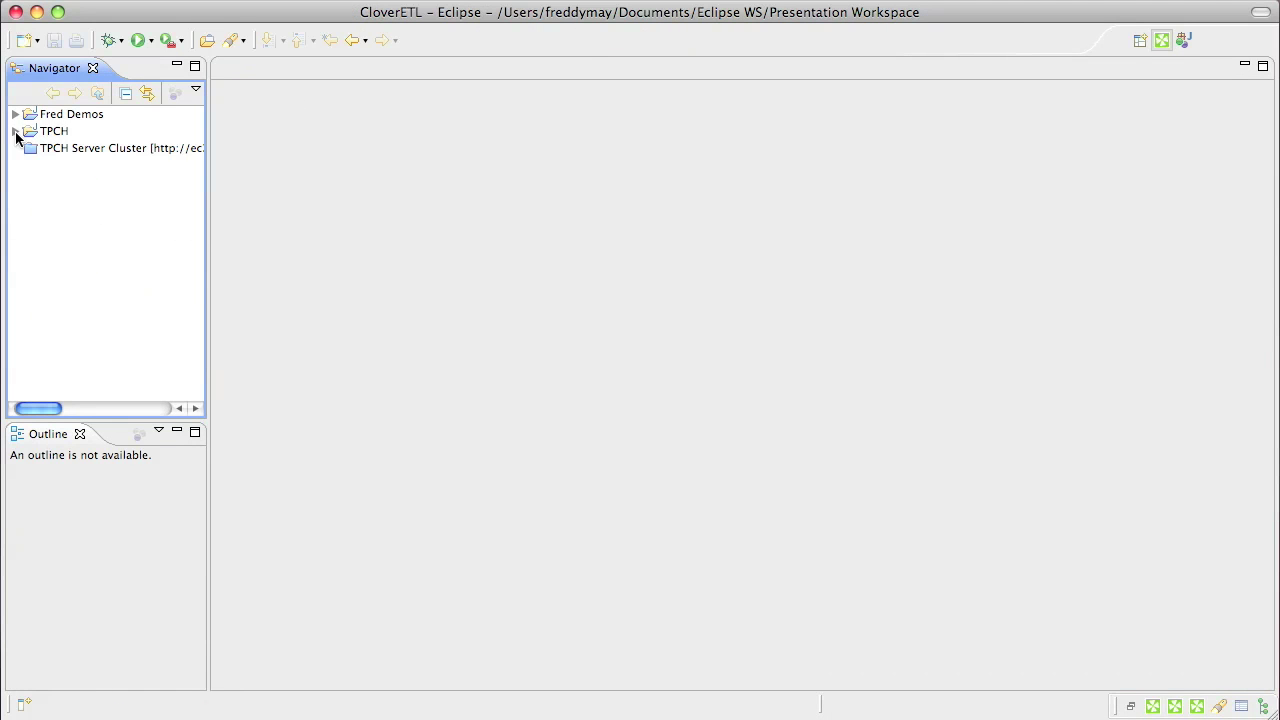
- Open the TPCH-Cluster-Demo.grf graph from the graph folder of the TPCH Server Cluster project
click(93, 149)
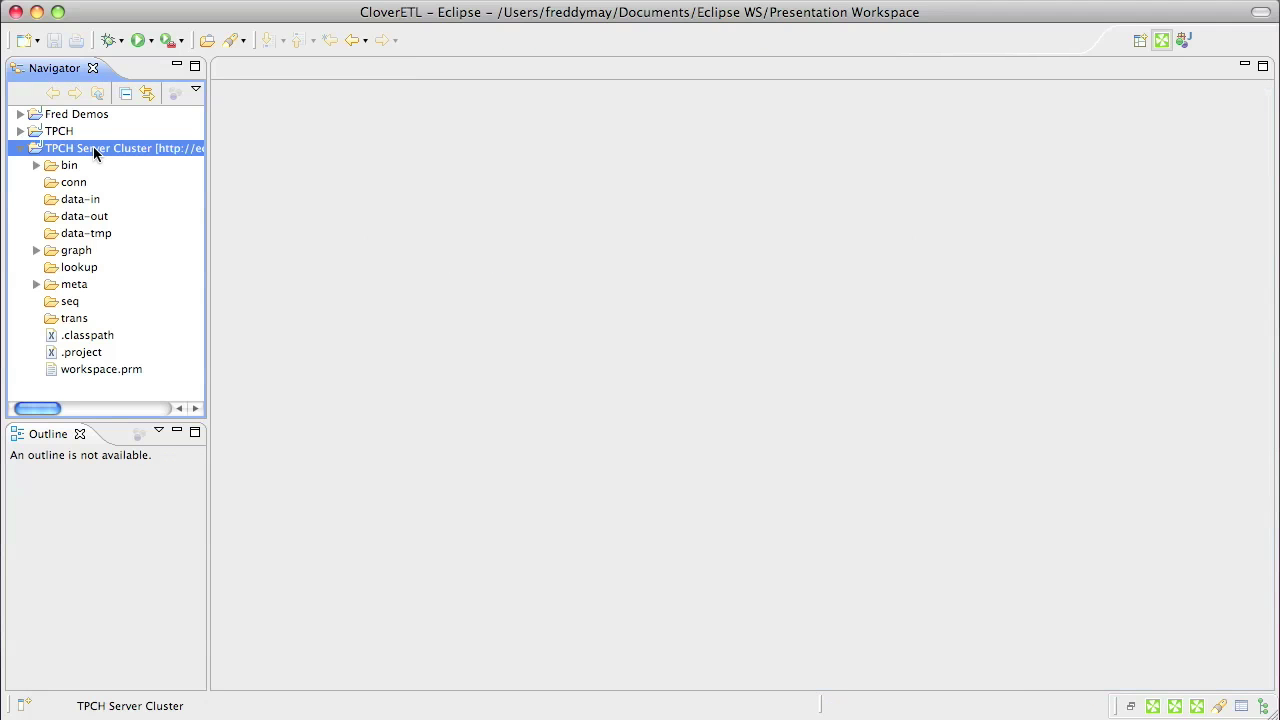
click(36, 251)
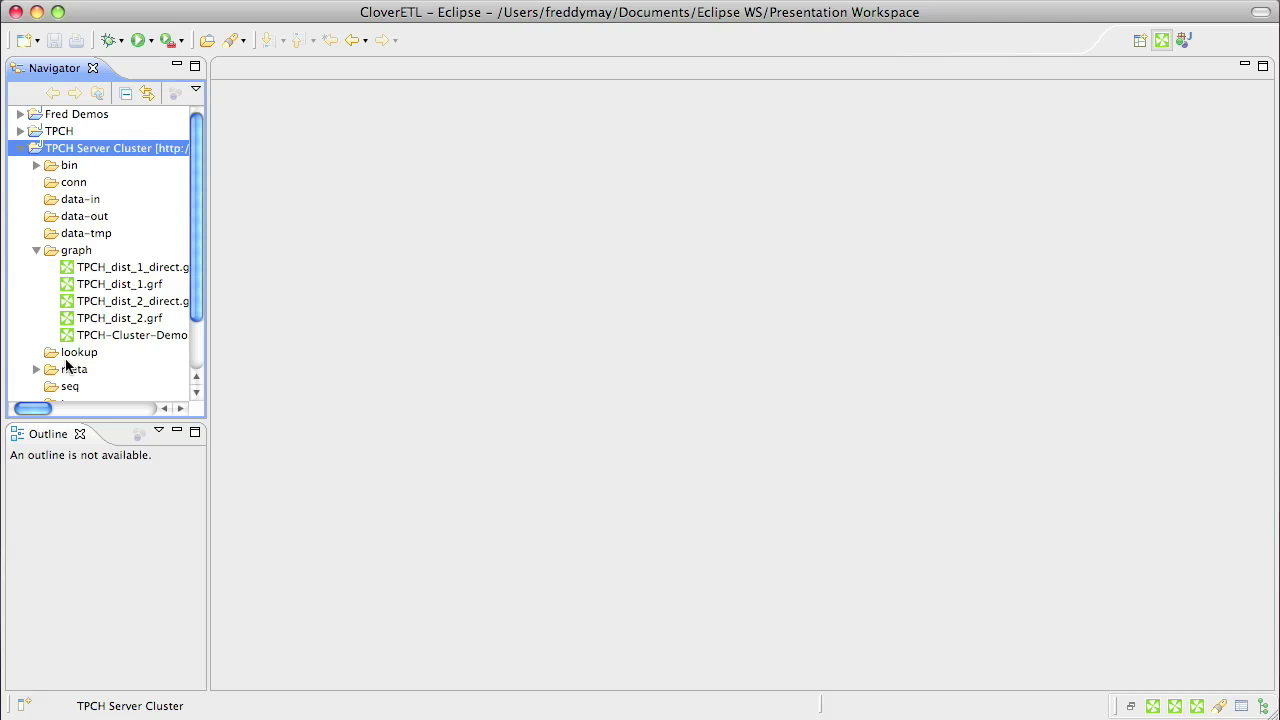
click(87, 337)
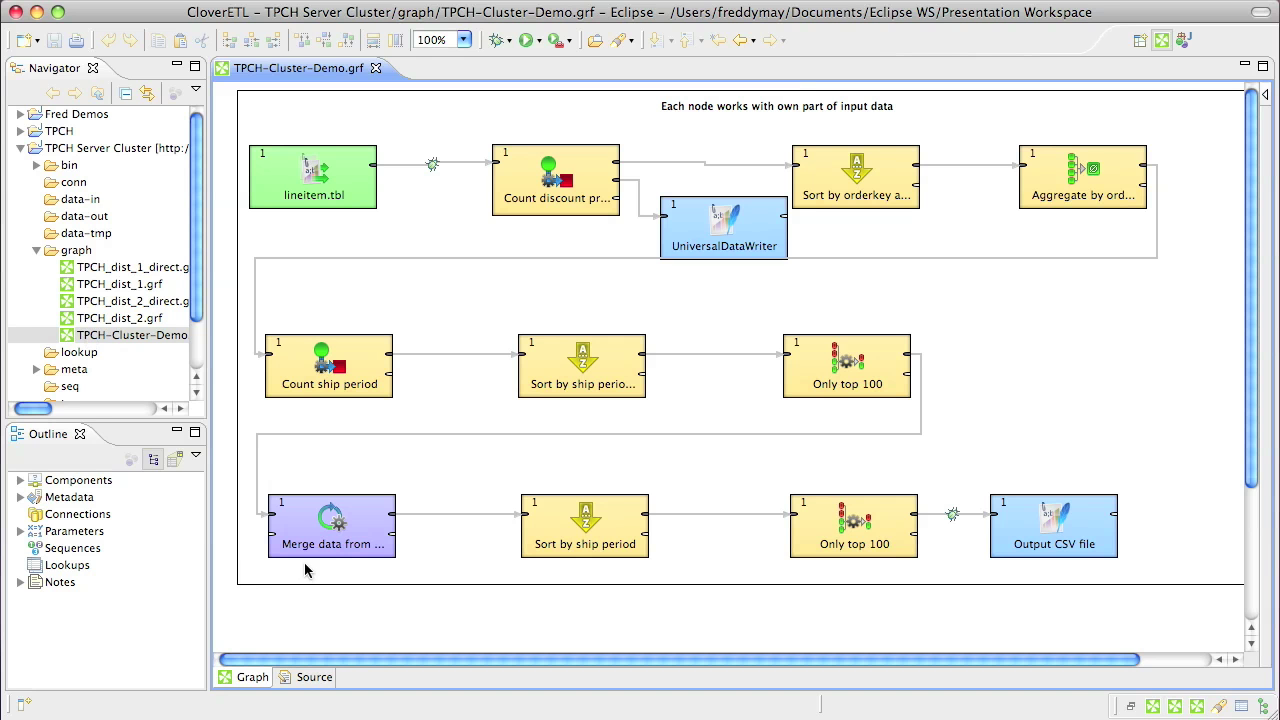
- Examine the graph from the Merge data component through to the Output CSV file writer
click(327, 527)
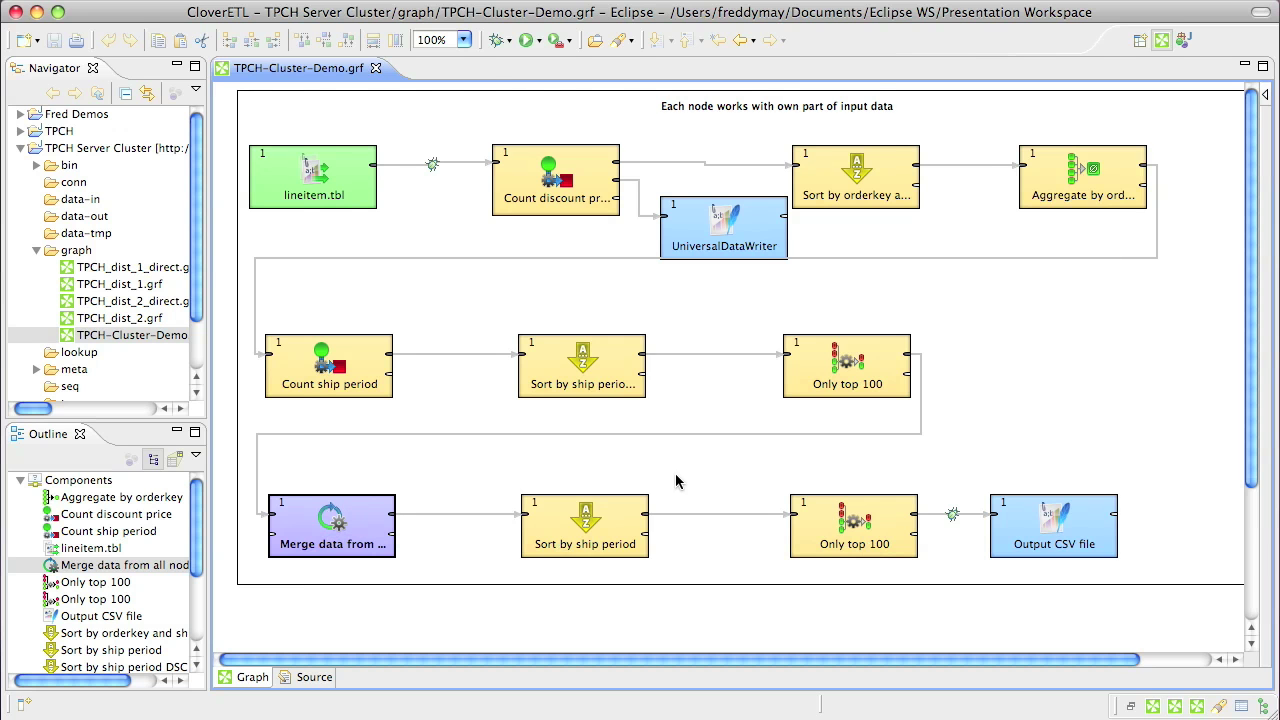
scroll(677, 475, right, 3)
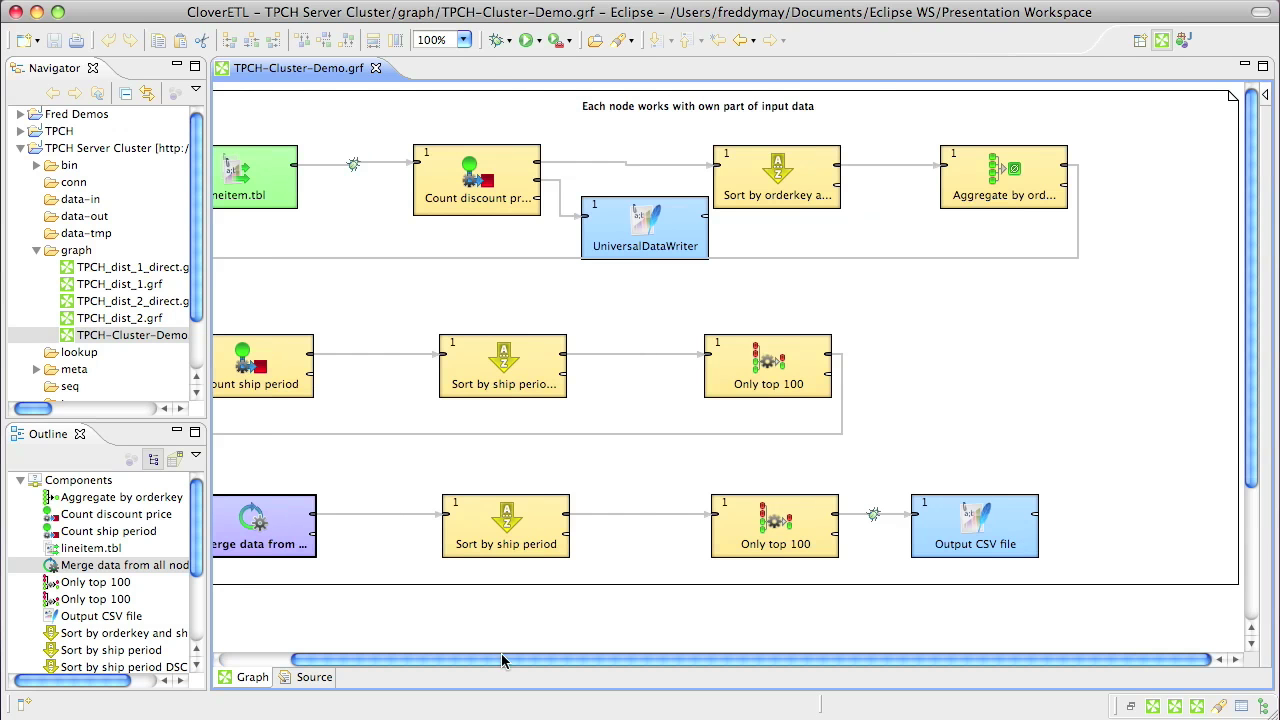
drag(502, 660, 420, 660)
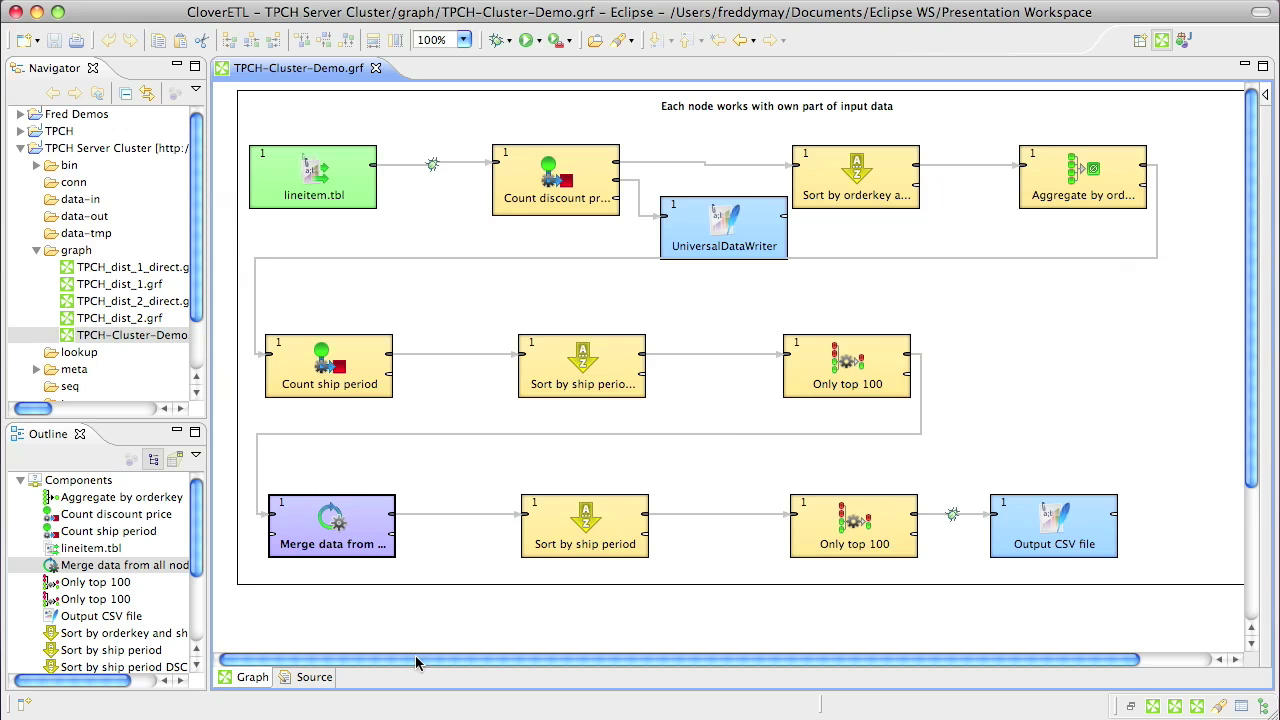
- Run TPCH-Cluster-Demo.grf as a CloverETL graph
click(697, 421)
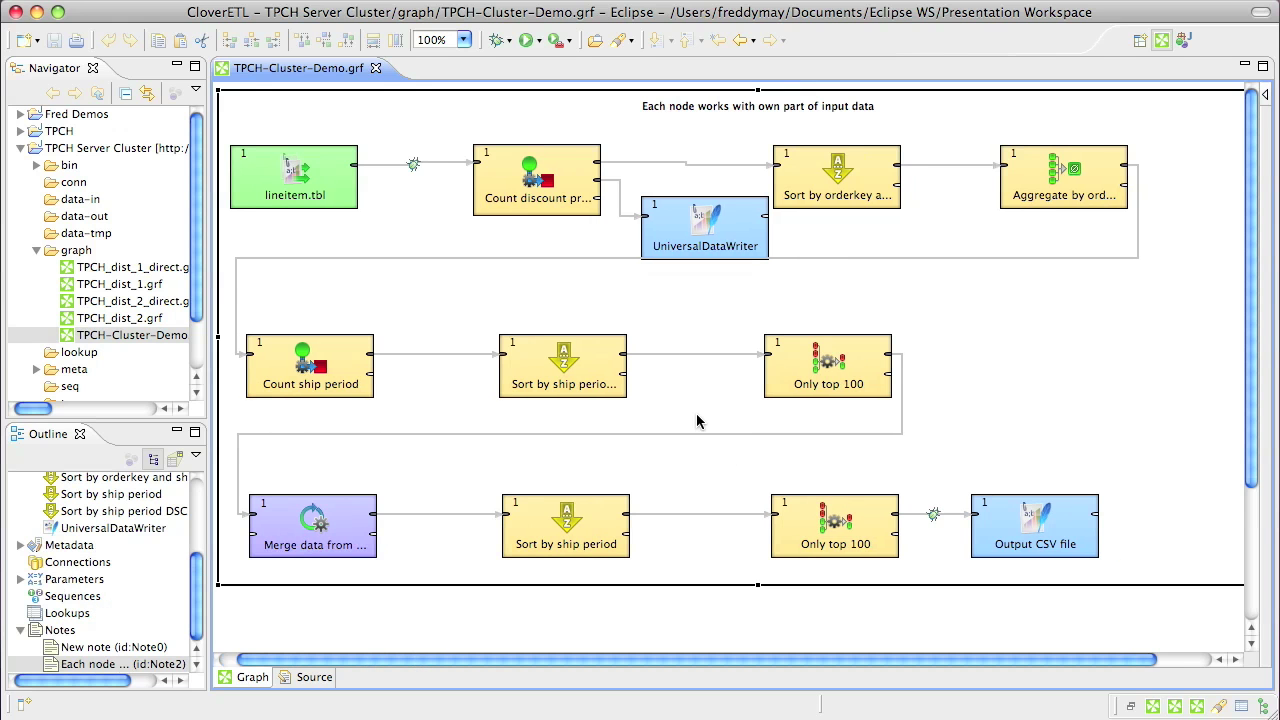
click(697, 421)
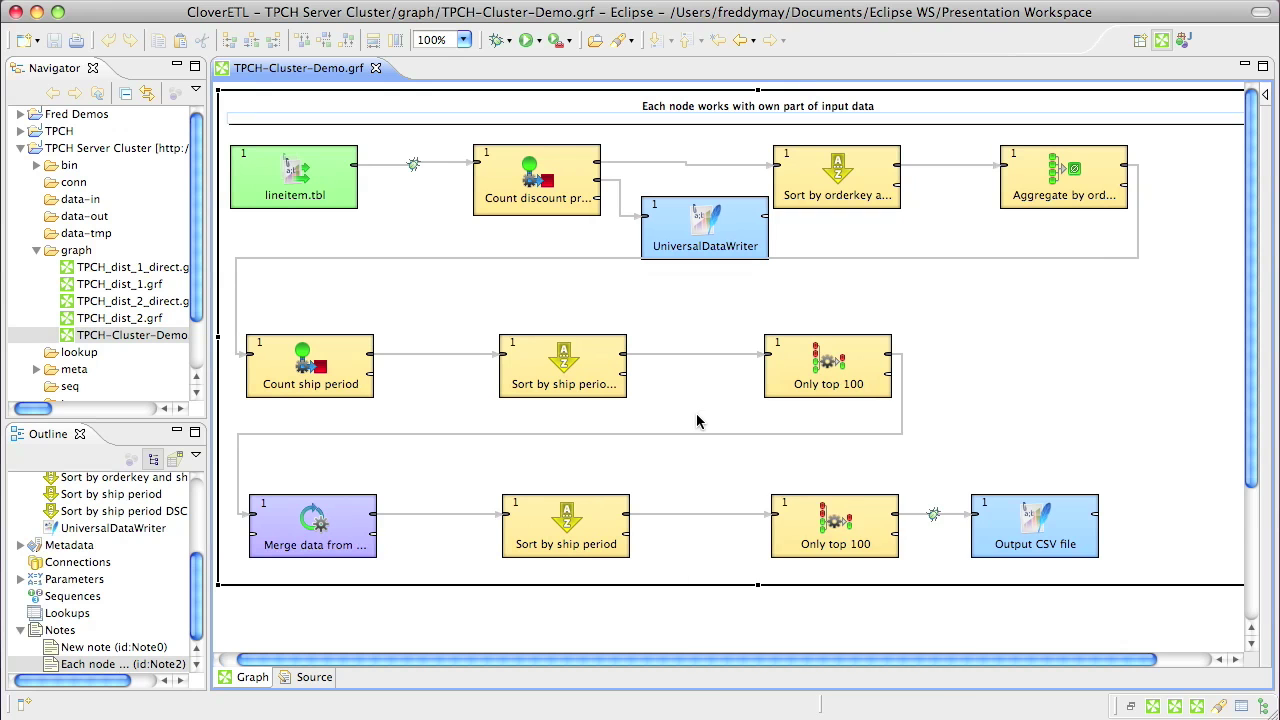
right_click(697, 421)
mouse_move(807, 645)
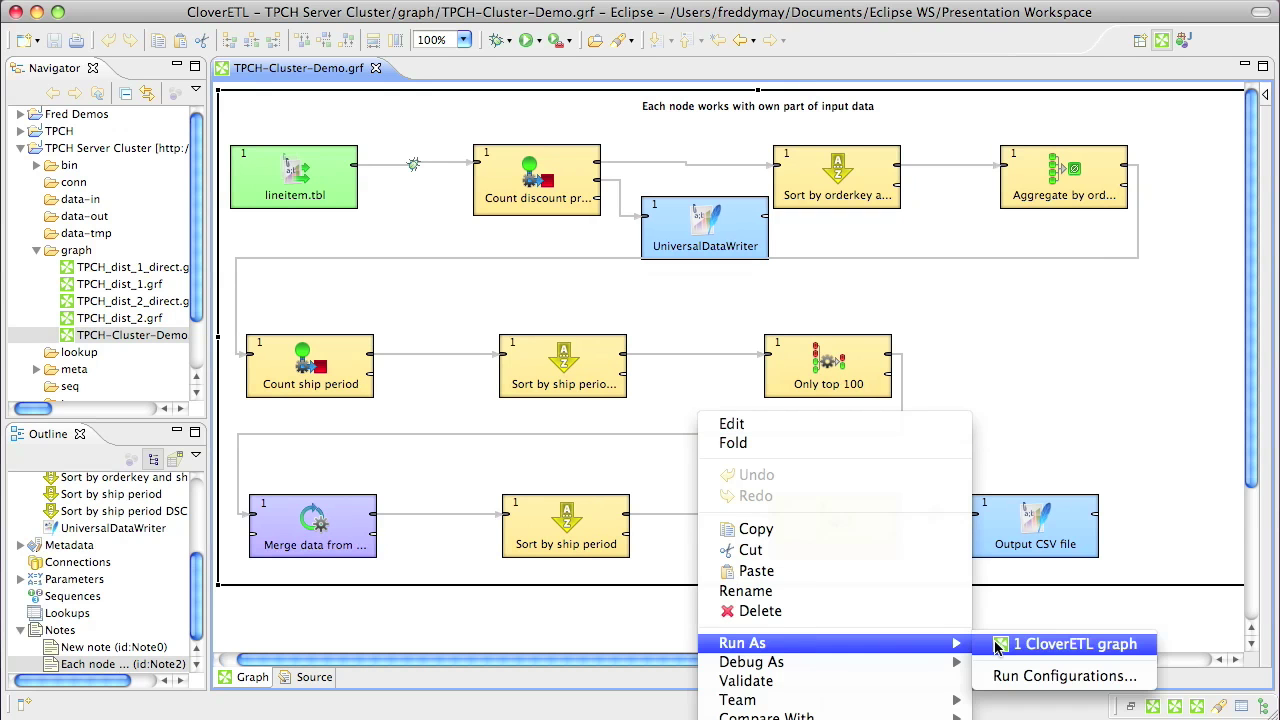
click(1001, 647)
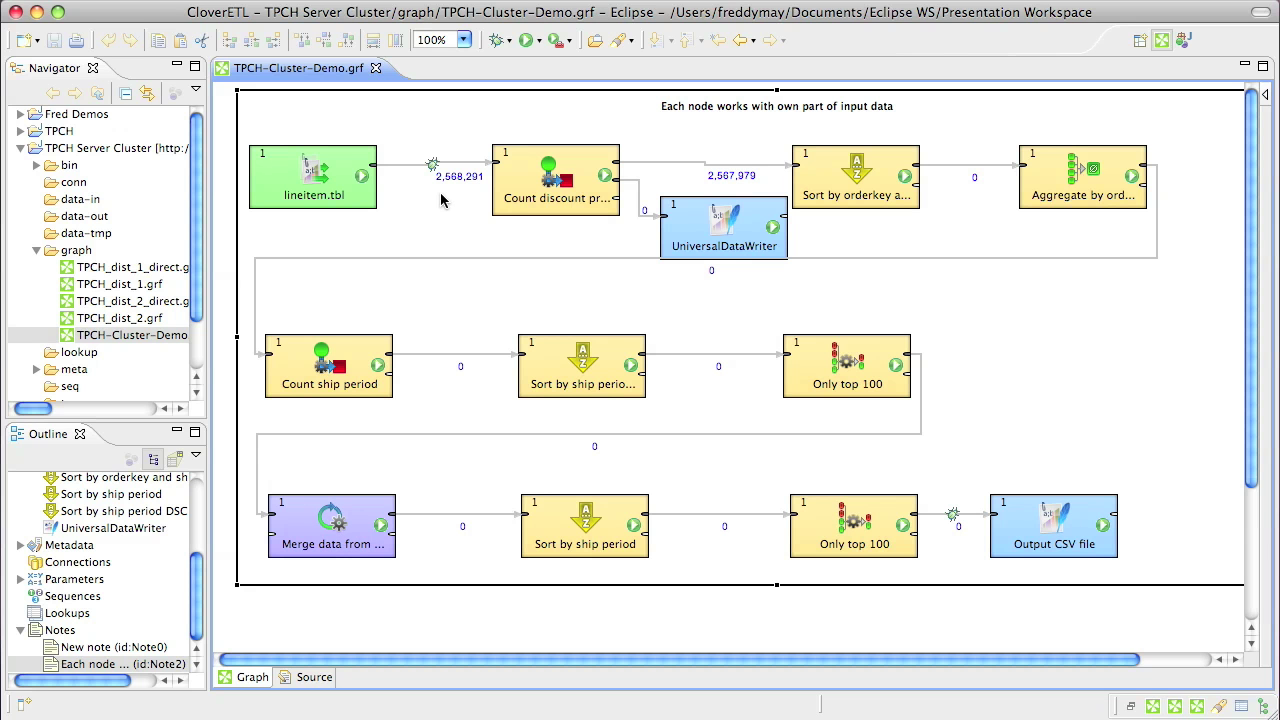
- Switch to CloverETL Server in the browser and show the child executions of the newest TPCH-Cluster-Demo.grf master run in the executions history
key(super+Tab)
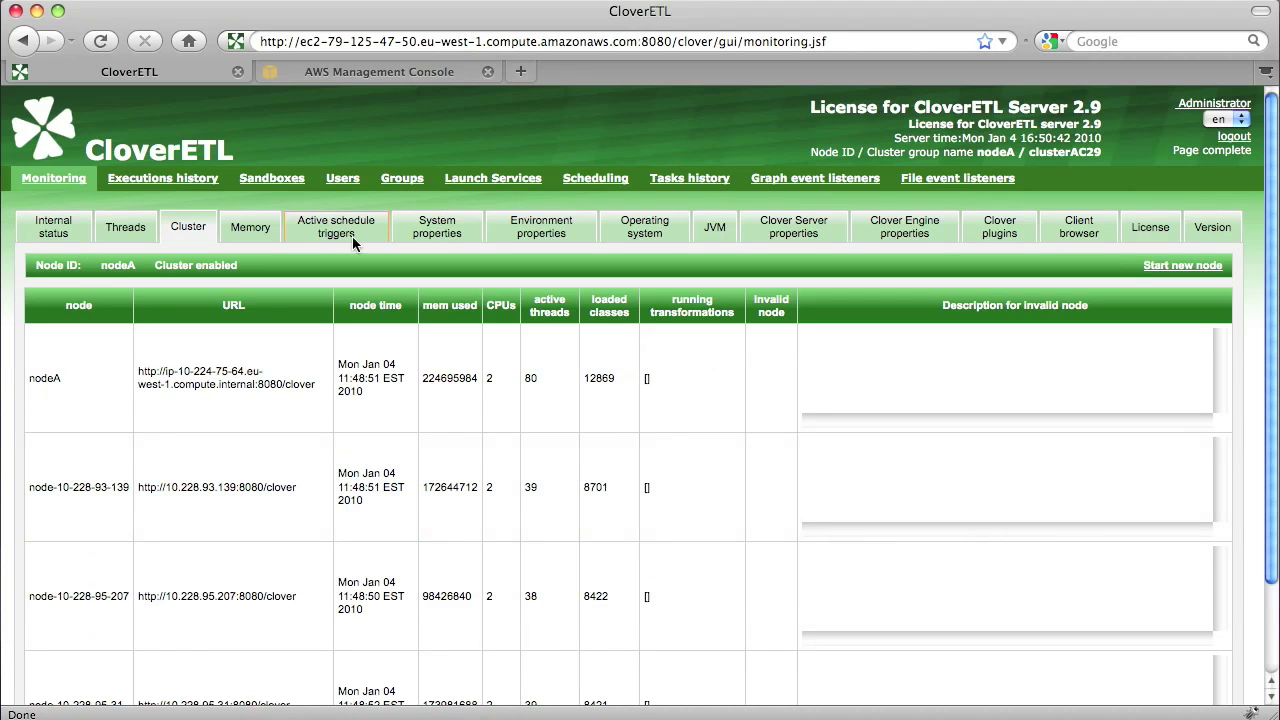
click(186, 183)
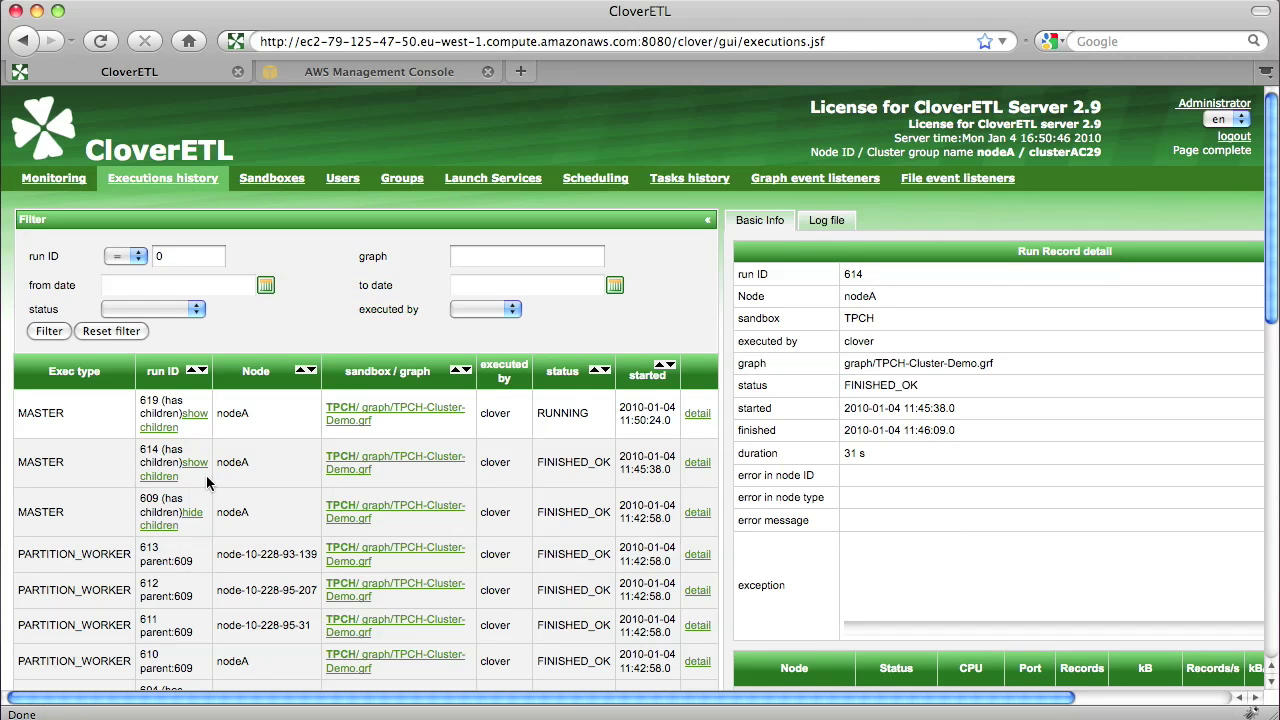
click(193, 421)
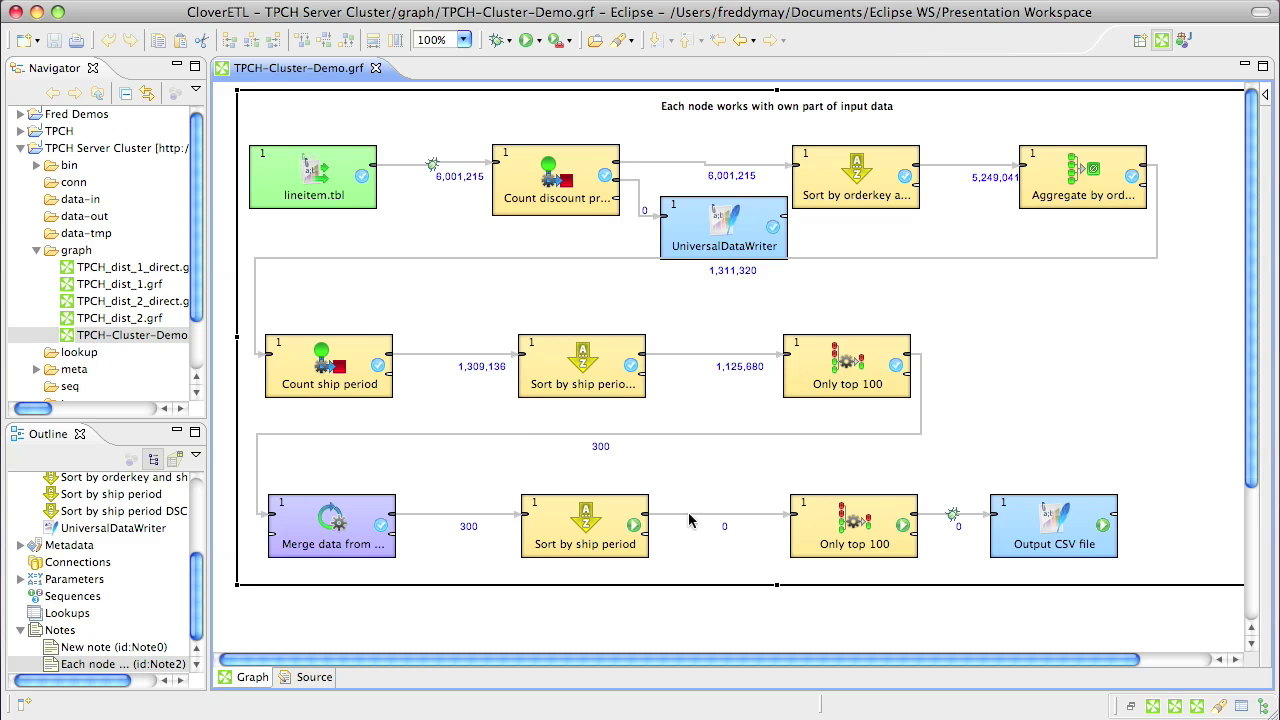
- Check the graph's output end in Eclipse, then reload CloverETL Server's executions history and open the newest master run's details
scroll(929, 530, right, 3)
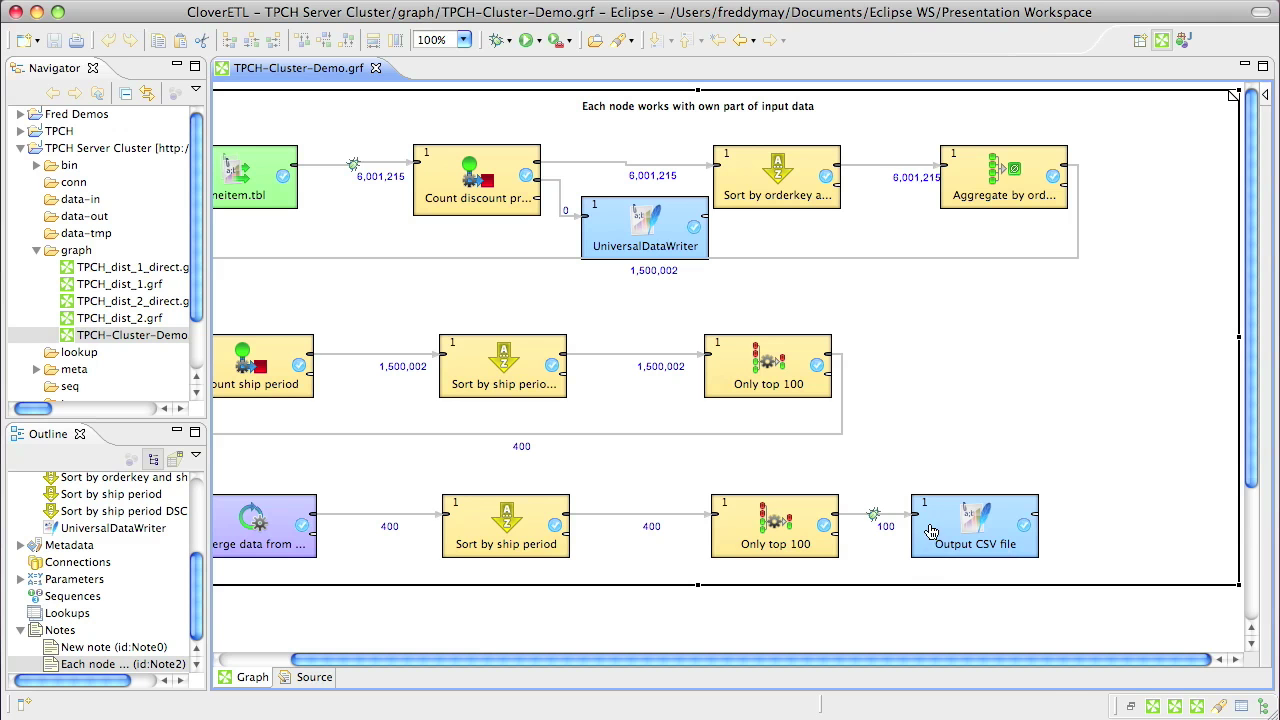
key(super+Tab)
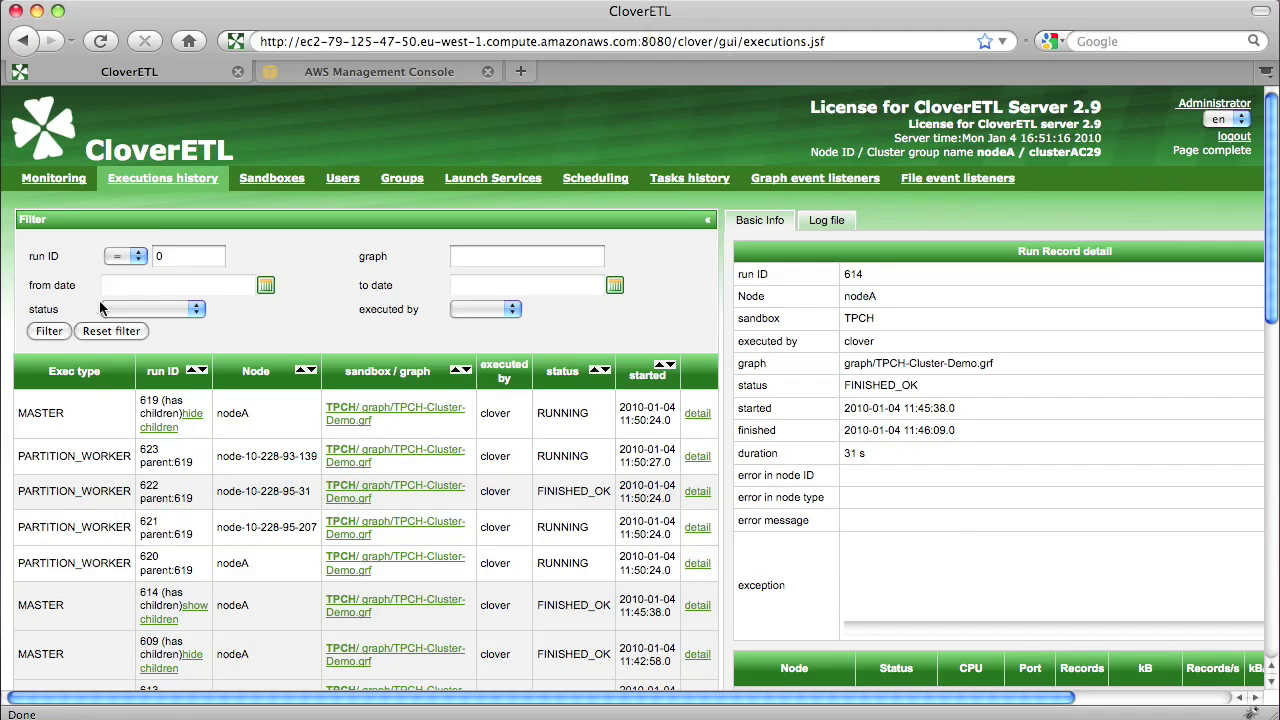
click(68, 182)
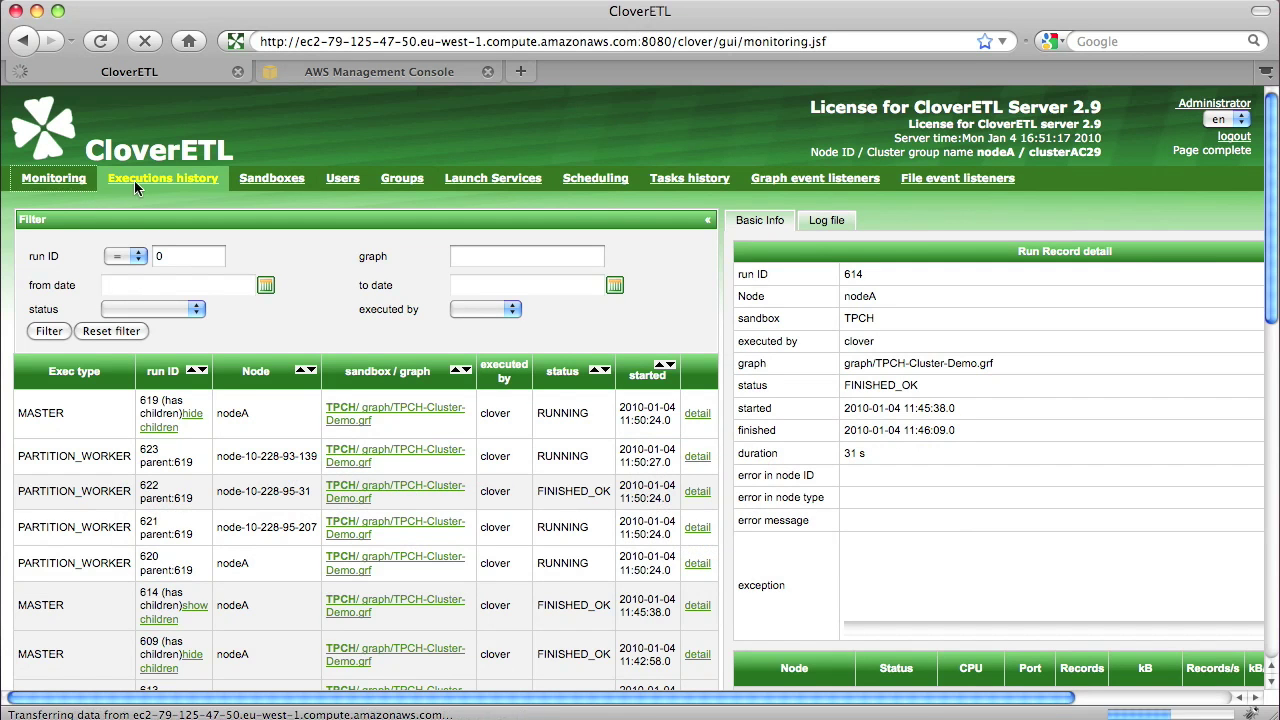
click(149, 184)
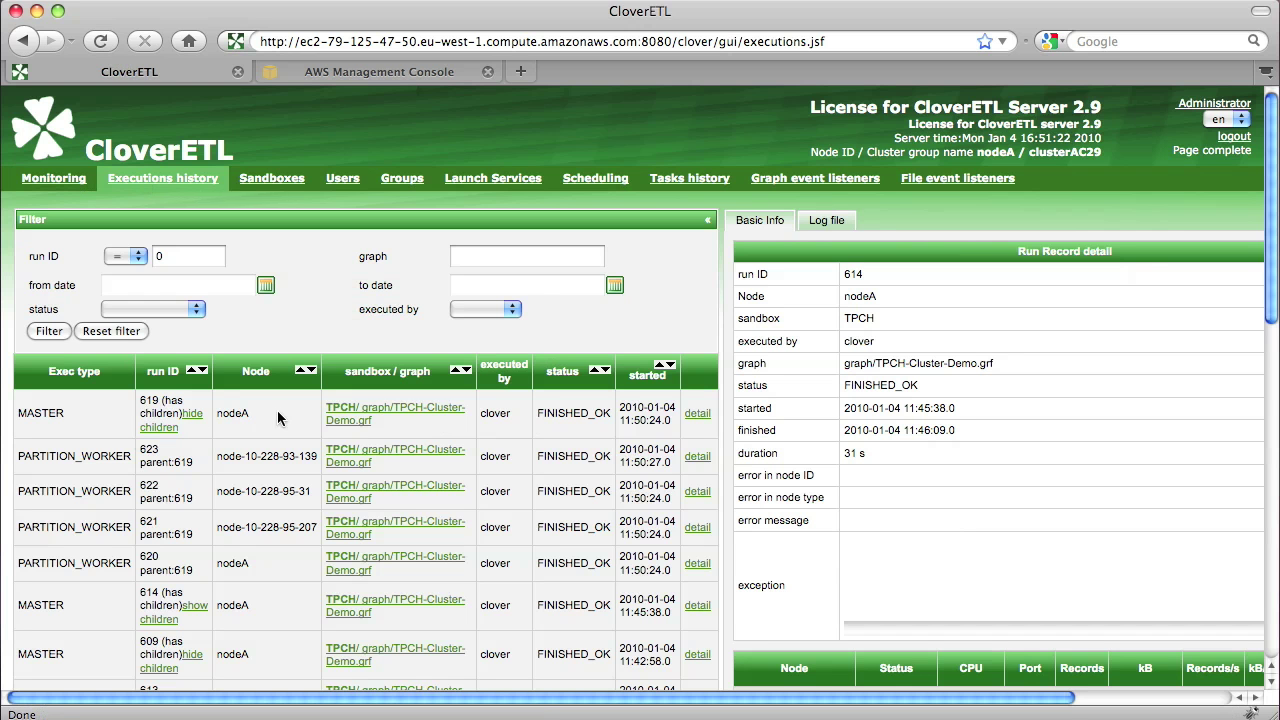
click(697, 416)
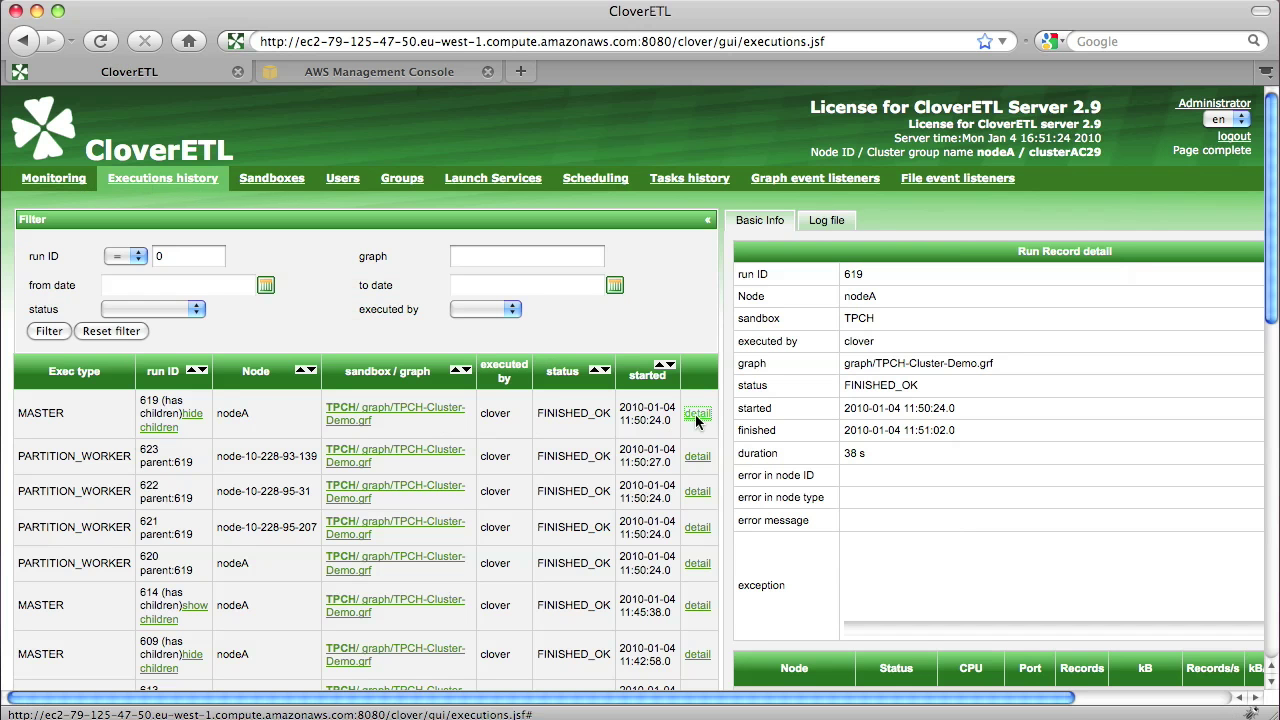